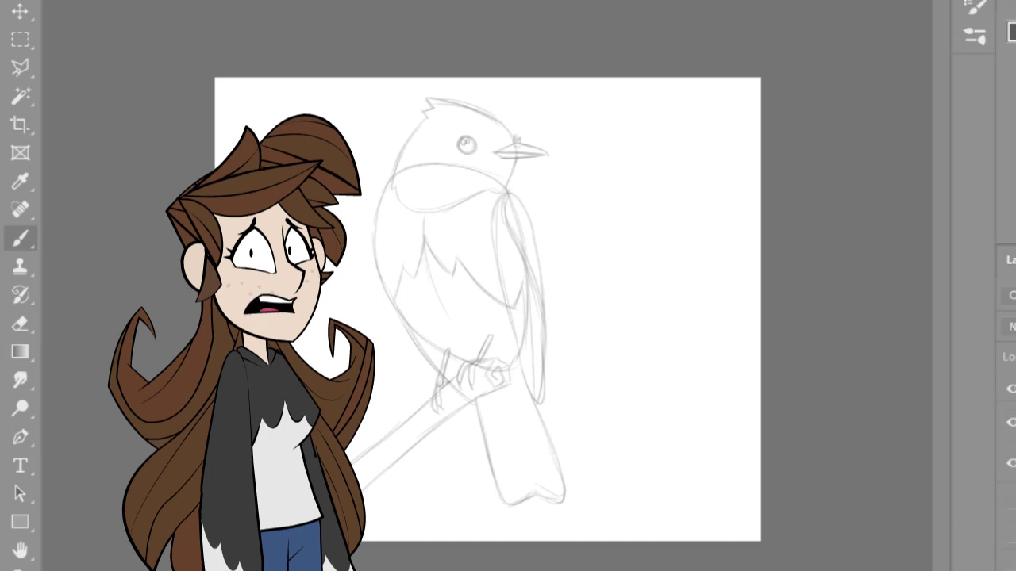
- Ink the crest tip, the eye with its highlight circles, and the upper beak edge to the tip
scroll(477, 104, "up", 5)
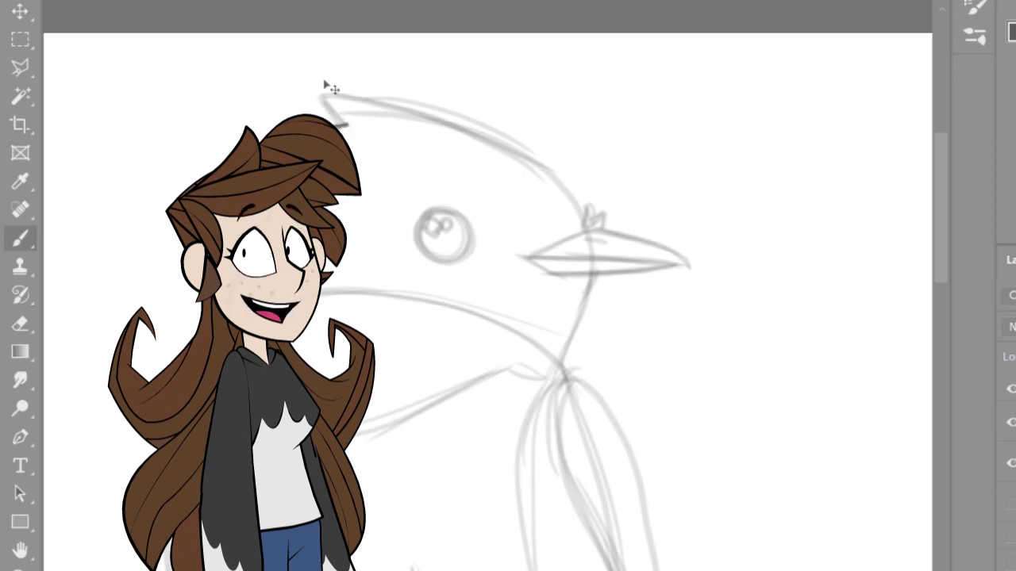
left_click_drag(319, 93, 348, 124)
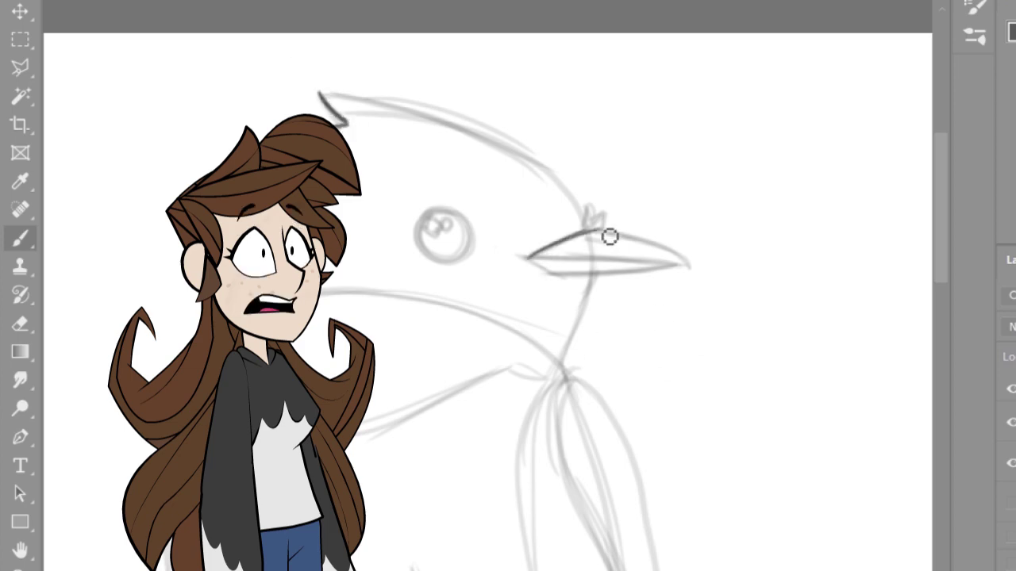
mouse_move(595, 229)
left_mouse_down()
mouse_move(520, 261)
mouse_move(587, 233)
mouse_move(585, 208)
mouse_move(605, 216)
left_mouse_up()
key("ctrl+z")
mouse_move(474, 238)
left_mouse_down()
mouse_move(444, 262)
mouse_move(430, 247)
mouse_move(450, 227)
left_mouse_up()
left_click_drag(517, 256, 689, 268)
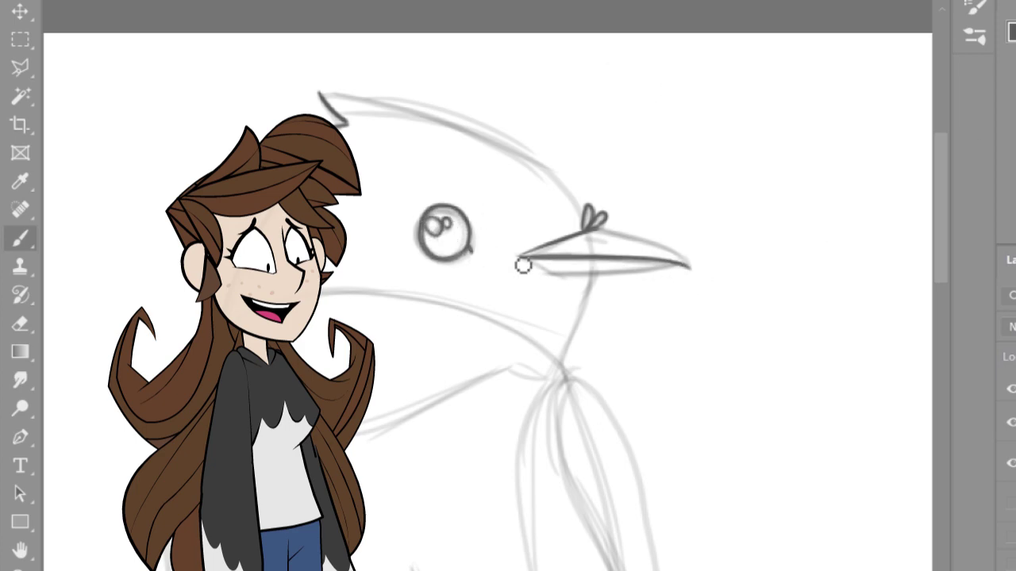
mouse_move(595, 228)
left_mouse_down()
mouse_move(688, 266)
mouse_move(667, 252)
left_mouse_up()
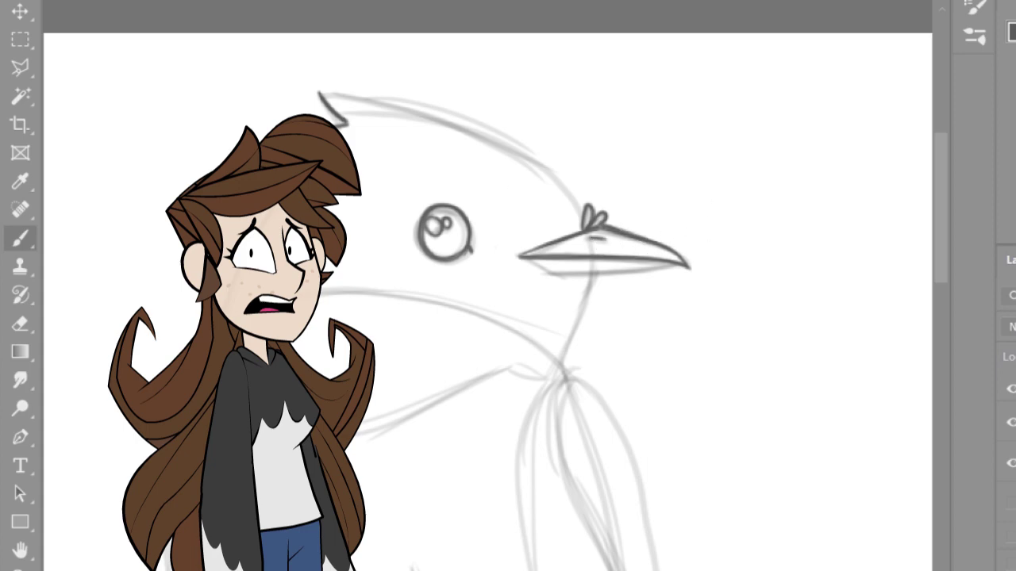
- Trace the head top up to the crest and the neck line, plus a short lower-body line
left_click_drag(317, 92, 577, 208)
key("ctrl+z")
mouse_move(559, 386)
left_mouse_down()
mouse_move(601, 296)
mouse_move(594, 273)
mouse_move(637, 281)
mouse_move(522, 257)
left_mouse_up()
key("ctrl+z")
left_click_drag(589, 218, 321, 93)
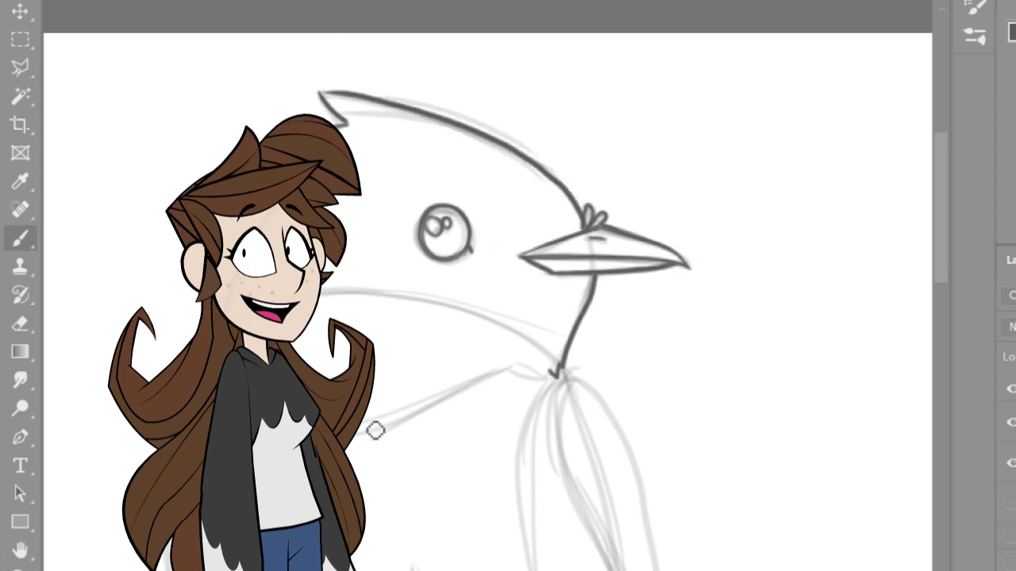
left_click_drag(387, 422, 439, 397)
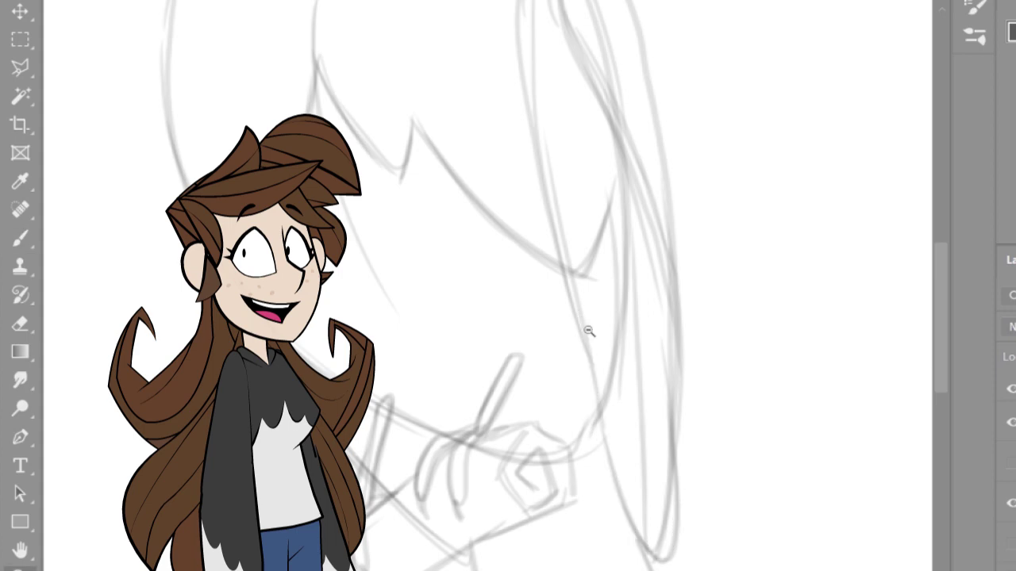
- Ink both sides of the bird's chest and the feather tips down the chest
left_click(588, 331, "alt")
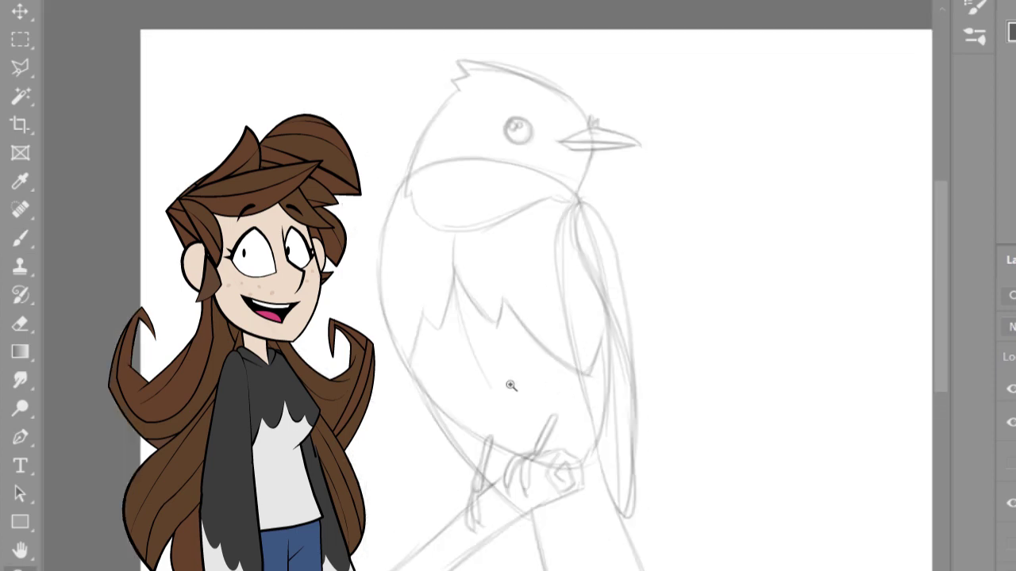
key("b")
mouse_move(403, 199)
left_mouse_down()
mouse_move(433, 390)
mouse_move(389, 286)
mouse_move(426, 396)
mouse_move(573, 476)
mouse_move(599, 233)
left_mouse_up()
key("ctrl+z")
left_click_drag(411, 184, 588, 200)
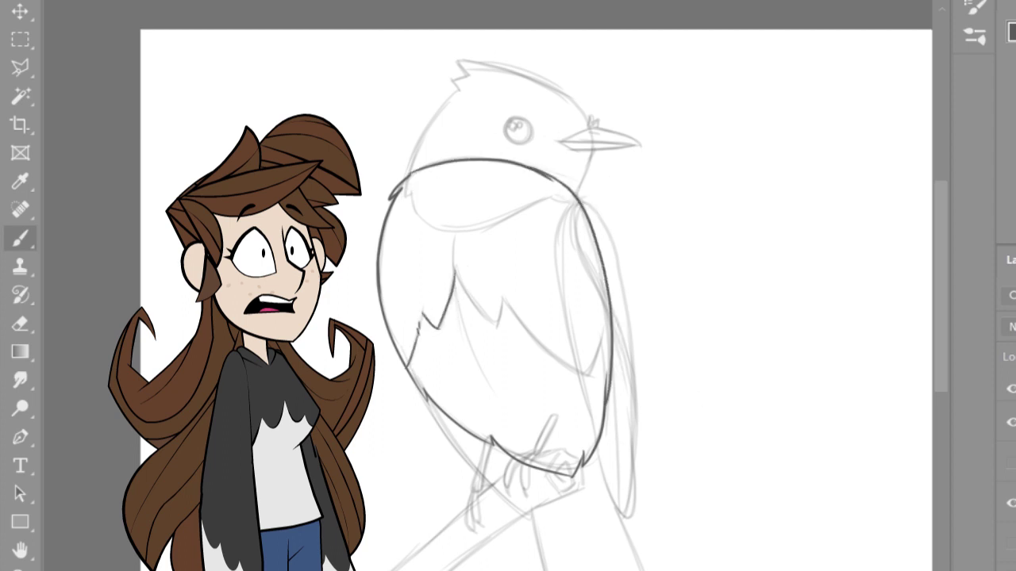
left_click_drag(515, 316, 608, 328)
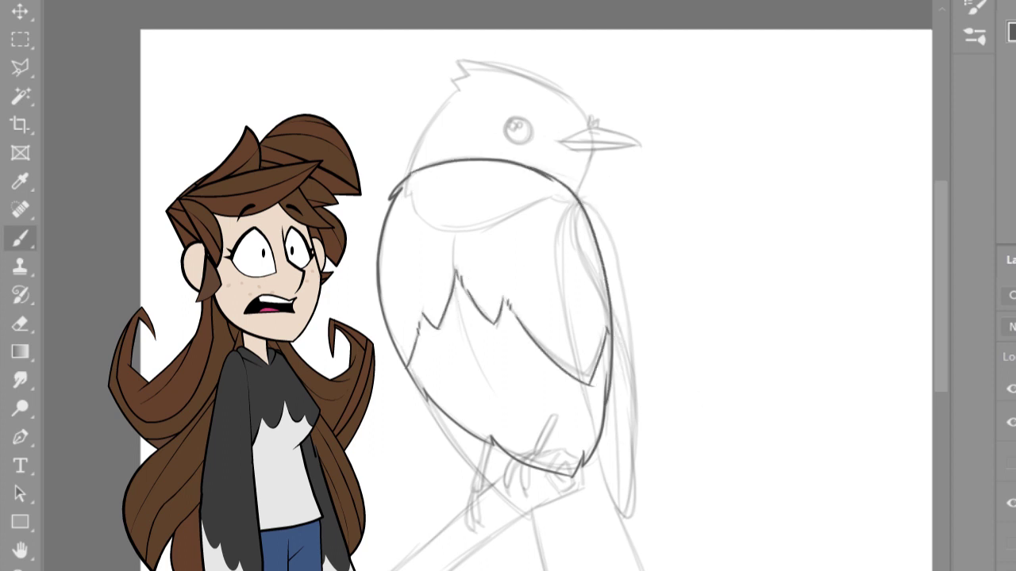
- Try several wing outline strokes, undoing each unsatisfying attempt
left_click(1010, 464)
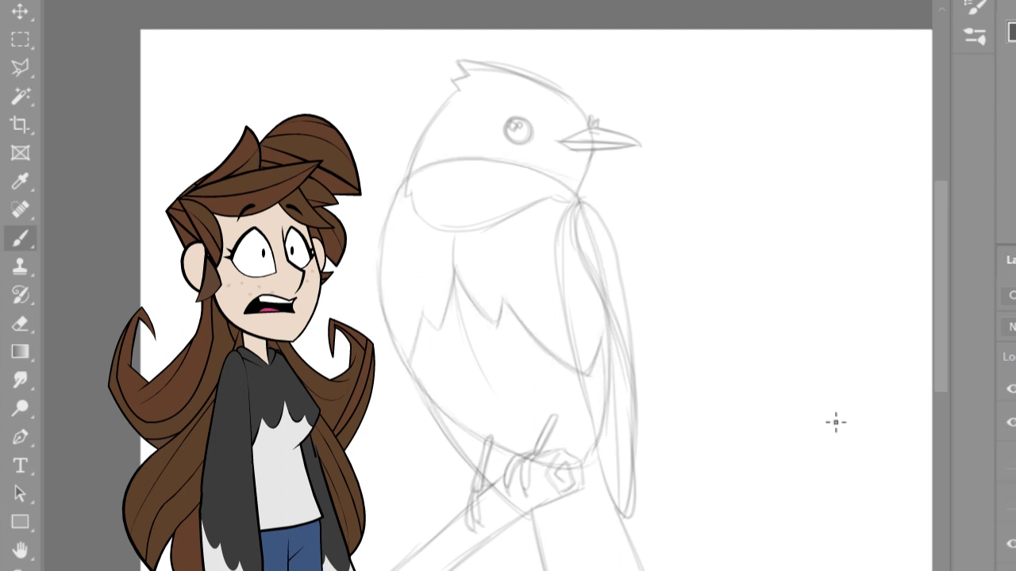
left_click_drag(558, 273, 629, 516)
key("ctrl+z")
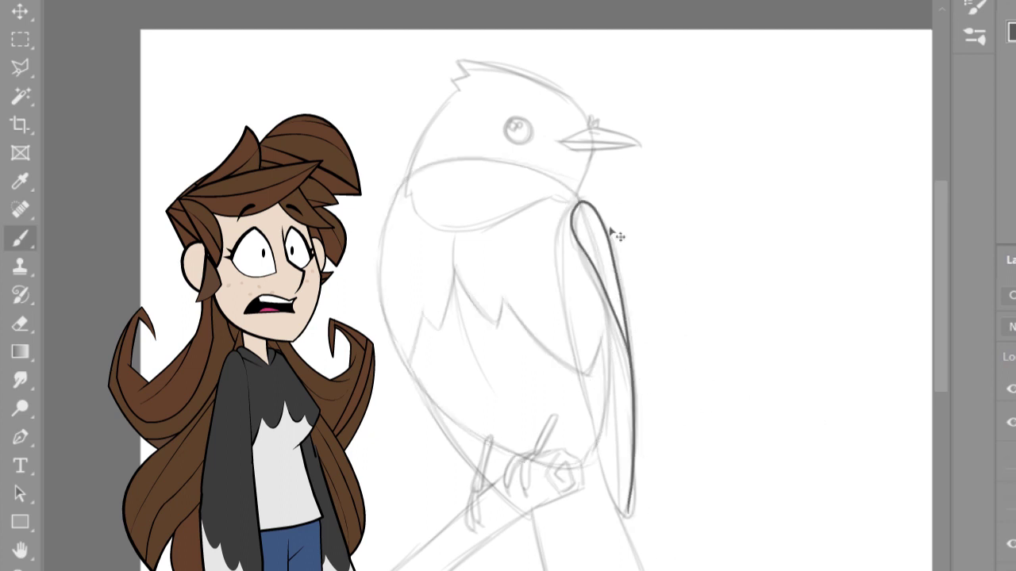
left_click_drag(573, 202, 635, 459)
key("ctrl+z")
mouse_move(575, 199)
left_mouse_down()
mouse_move(630, 363)
mouse_move(635, 432)
left_mouse_up()
key("ctrl+z")
left_click_drag(603, 220, 635, 440)
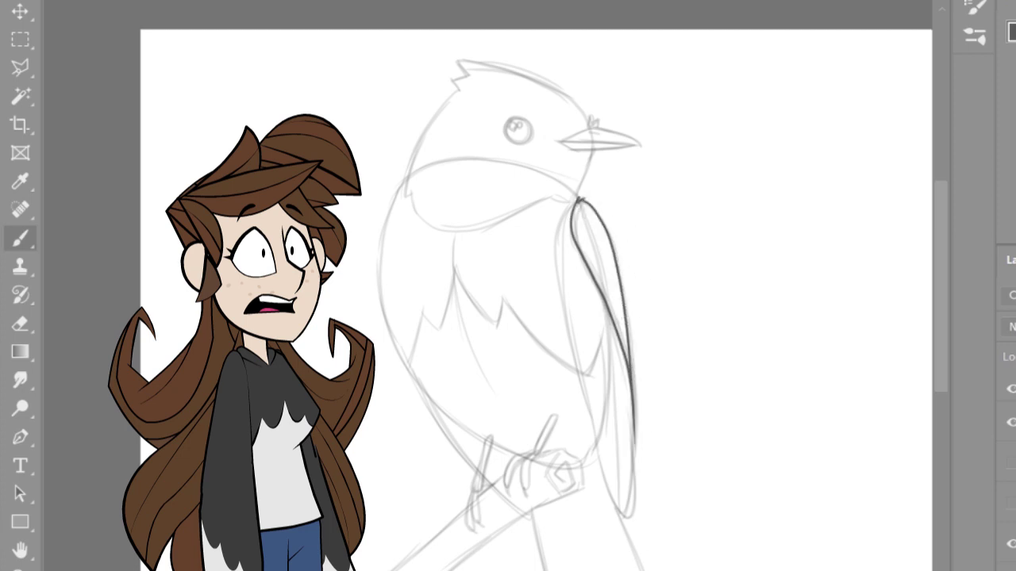
key("ctrl+z")
left_click_drag(635, 516, 595, 226)
key("ctrl+z")
- Outline the wing's left and right edges and add inner feather lines
left_click_drag(403, 329, 532, 512)
left_click_drag(456, 408, 530, 512)
left_click_drag(490, 416, 531, 509)
mouse_move(446, 435)
left_mouse_down()
mouse_move(488, 337)
mouse_move(542, 509)
left_mouse_up()
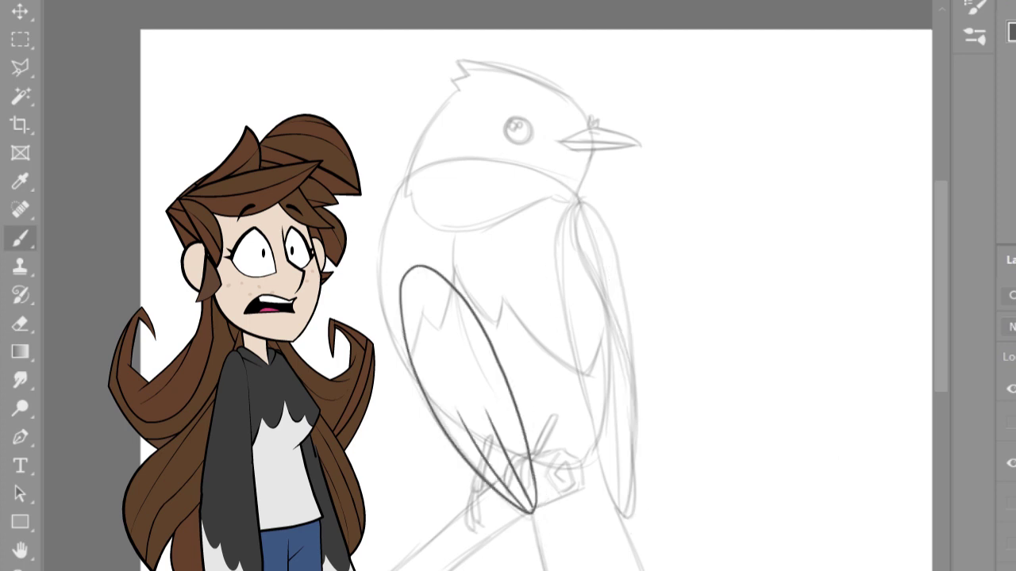
left_click_drag(493, 411, 445, 303)
left_click_drag(463, 422, 413, 281)
mouse_move(624, 512)
left_mouse_down()
mouse_move(591, 210)
mouse_move(571, 227)
mouse_move(621, 512)
mouse_move(597, 311)
mouse_move(586, 317)
left_mouse_up()
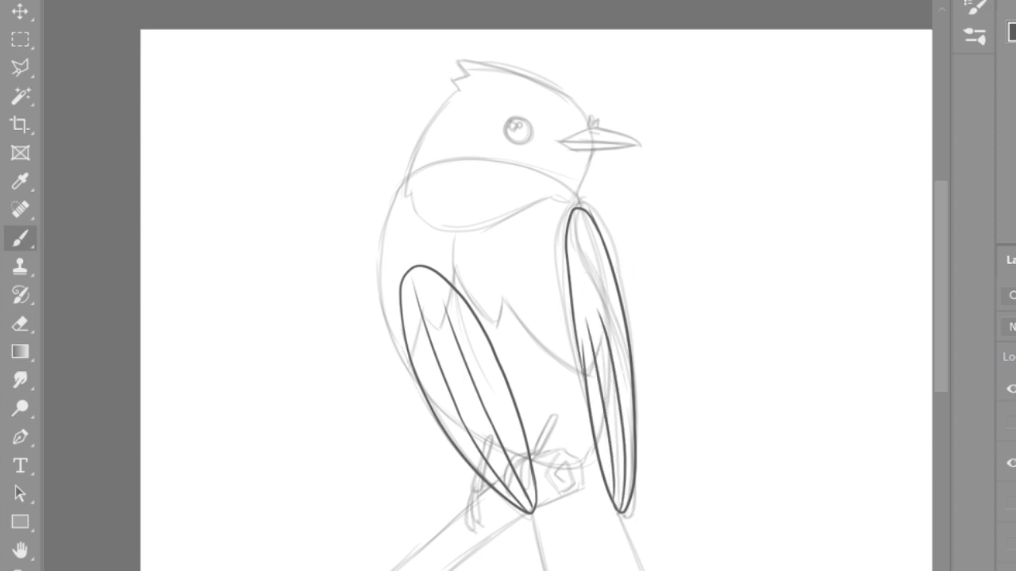
- Ink the branch edges around its curled knot and the two toes gripping it
scroll(744, 426, "down", 5)
mouse_move(346, 567)
left_mouse_down()
mouse_move(376, 496)
mouse_move(506, 373)
left_mouse_up()
left_click_drag(292, 568, 493, 332)
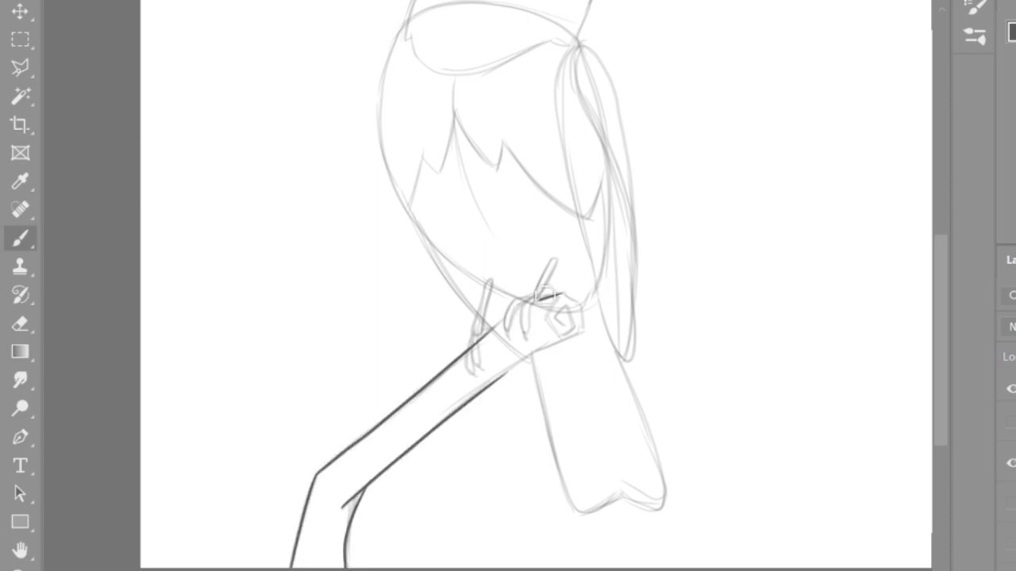
left_click_drag(493, 281, 479, 346)
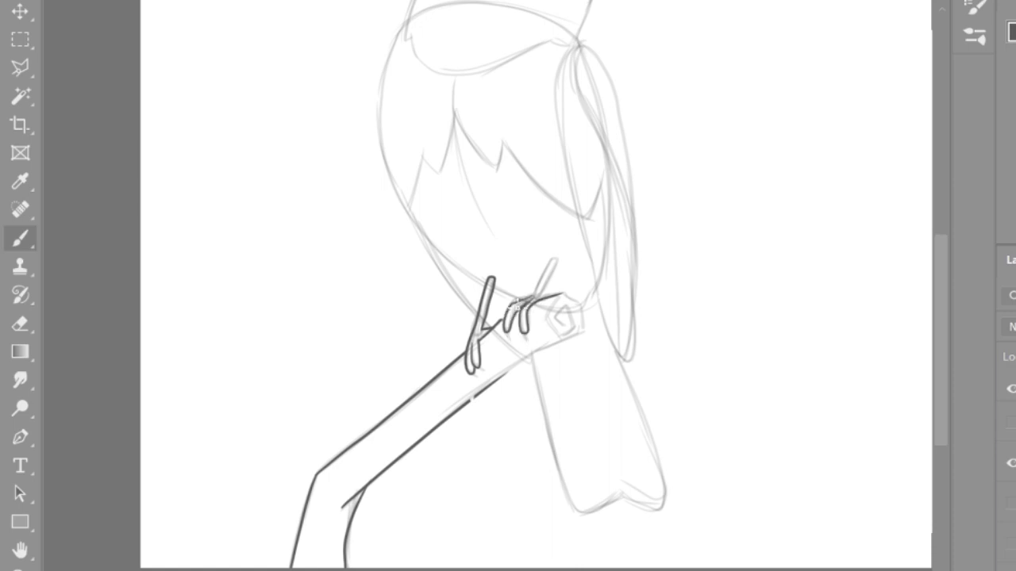
left_click_drag(516, 306, 561, 284)
left_click_drag(515, 376, 582, 316)
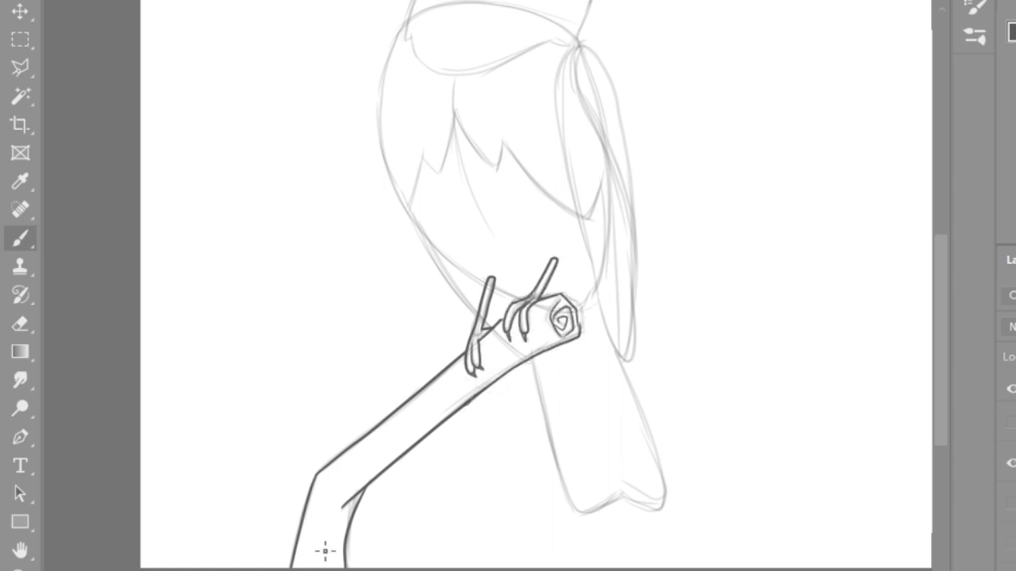
left_click_drag(303, 567, 534, 359)
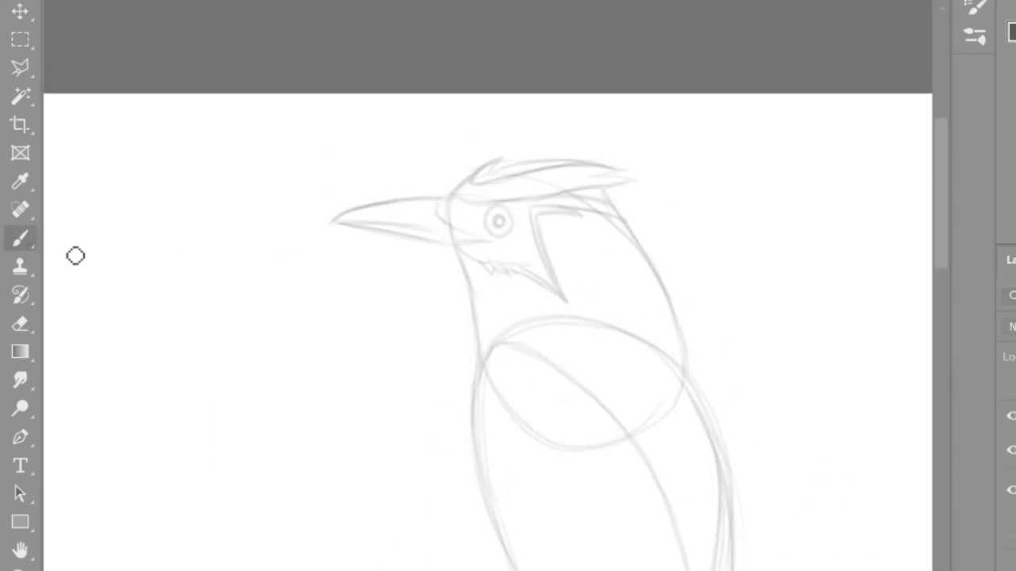
- Ink the eye circles, the spiky crest, the beak, the throat tufts and the V-shaped neck line
mouse_move(499, 207)
left_mouse_down()
mouse_move(484, 224)
mouse_move(513, 222)
mouse_move(499, 221)
left_mouse_up()
mouse_move(449, 194)
left_mouse_down()
mouse_move(553, 167)
mouse_move(623, 221)
left_mouse_up()
mouse_move(476, 237)
left_mouse_down()
mouse_move(334, 219)
mouse_move(442, 198)
left_mouse_up()
key("ctrl+z")
key("ctrl+z")
mouse_move(330, 222)
left_mouse_down()
mouse_move(444, 196)
mouse_move(480, 241)
left_mouse_up()
left_click_drag(332, 223, 406, 230)
left_click_drag(479, 240, 373, 228)
mouse_move(451, 249)
left_mouse_down()
mouse_move(456, 262)
mouse_move(517, 274)
mouse_move(538, 224)
left_mouse_up()
- Ink the crest outline over the head and the brow curving down toward the eye
left_click_drag(454, 196, 596, 189)
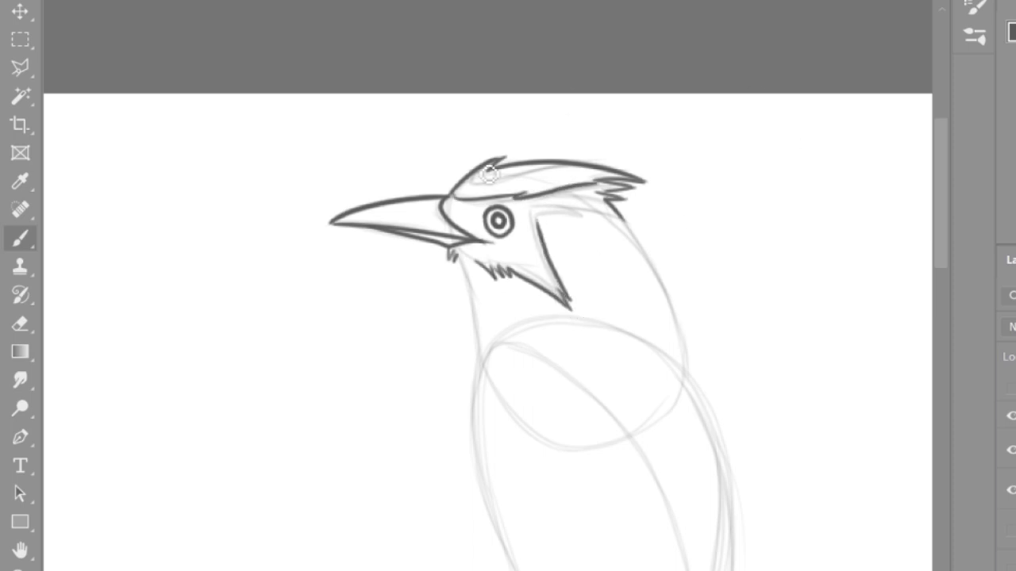
left_click_drag(480, 186, 653, 179)
key("ctrl+z")
mouse_move(540, 221)
left_mouse_down()
mouse_move(658, 225)
mouse_move(536, 213)
left_mouse_up()
key("ctrl+z")
key("ctrl+z")
key("ctrl+z")
key("ctrl+z")
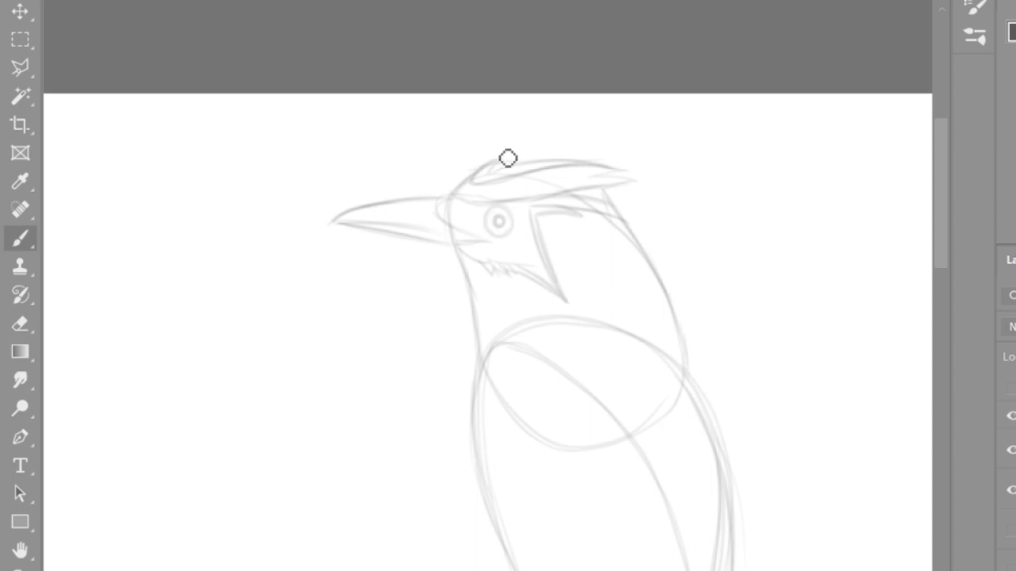
mouse_move(469, 181)
left_mouse_down()
mouse_move(624, 174)
mouse_move(603, 196)
left_mouse_up()
mouse_move(490, 168)
left_mouse_down()
mouse_move(444, 193)
mouse_move(489, 211)
mouse_move(649, 174)
left_mouse_up()
mouse_move(446, 190)
left_mouse_down()
mouse_move(497, 268)
mouse_move(501, 256)
mouse_move(526, 280)
mouse_move(540, 210)
mouse_move(571, 305)
left_mouse_up()
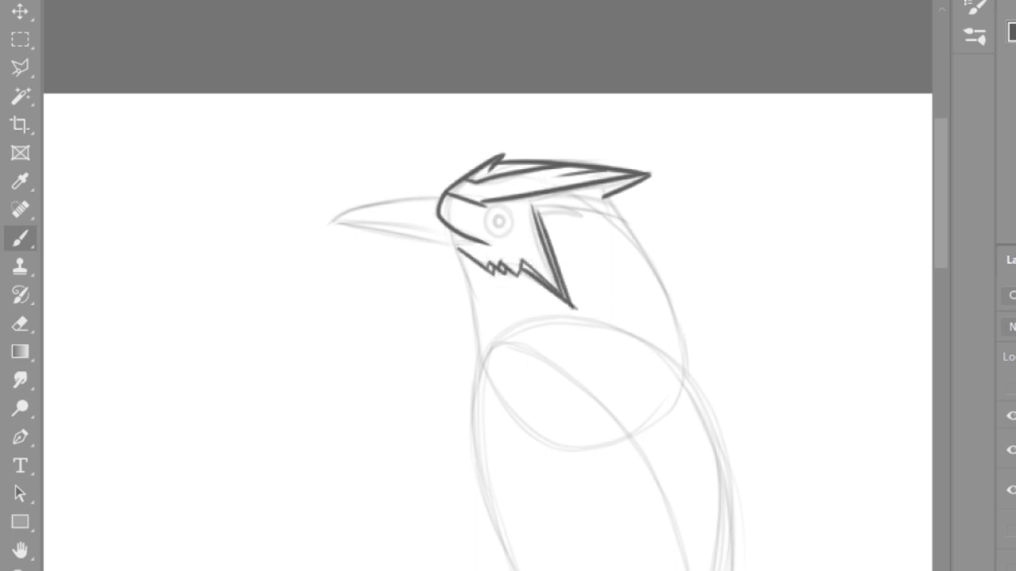
- Ink the jagged neck top, both neck edges, the chest and zigzag feather marks at the base
mouse_move(534, 208)
left_mouse_down()
mouse_move(627, 208)
mouse_move(683, 389)
left_mouse_up()
left_click_drag(458, 248, 476, 333)
left_click_drag(645, 402, 662, 410)
left_click_drag(662, 389, 683, 404)
mouse_move(503, 391)
left_mouse_down()
mouse_move(557, 449)
mouse_move(633, 429)
left_mouse_up()
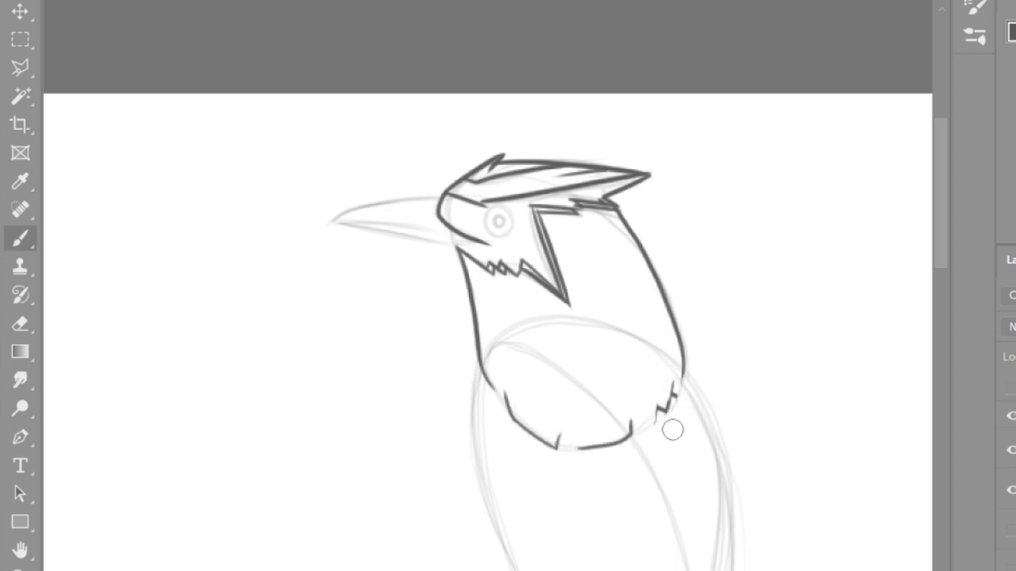
key("ctrl+z")
left_click_drag(632, 433, 673, 391)
- Redo the upper and lower beak lines and add a bold circle around the eye
left_click_drag(441, 196, 334, 219)
key("ctrl+z")
left_click_drag(441, 196, 333, 219)
left_click_drag(458, 250, 333, 222)
key("ctrl+z")
mouse_move(418, 232)
left_mouse_down()
mouse_move(341, 222)
mouse_move(460, 248)
mouse_move(365, 222)
left_mouse_up()
key("ctrl+z")
key("ctrl+z")
left_click_drag(465, 250, 335, 223)
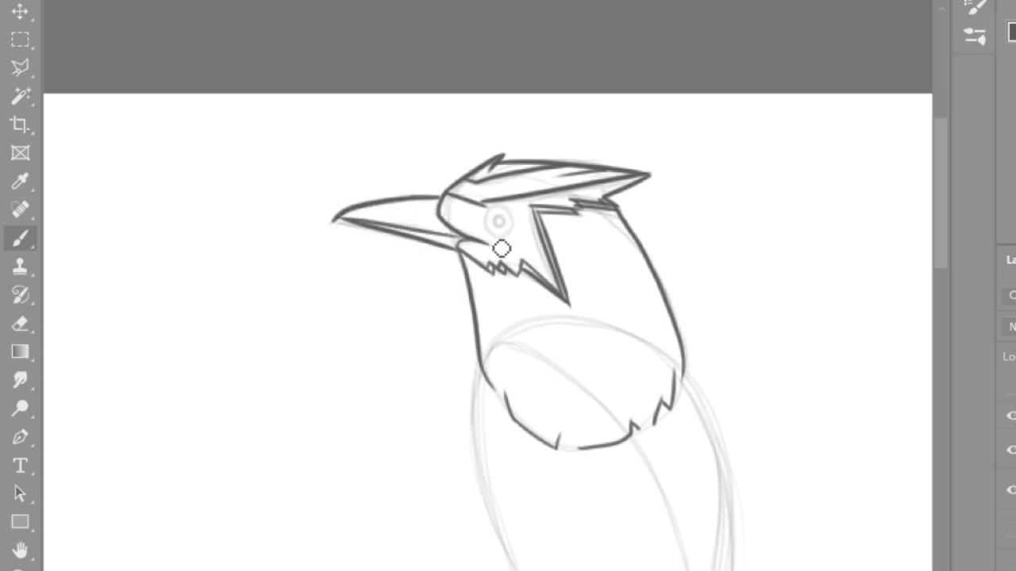
left_click_drag(513, 221, 511, 225)
- Ink the body's left, bottom and right contours plus three inner body lines
scroll(726, 230, "down", 2)
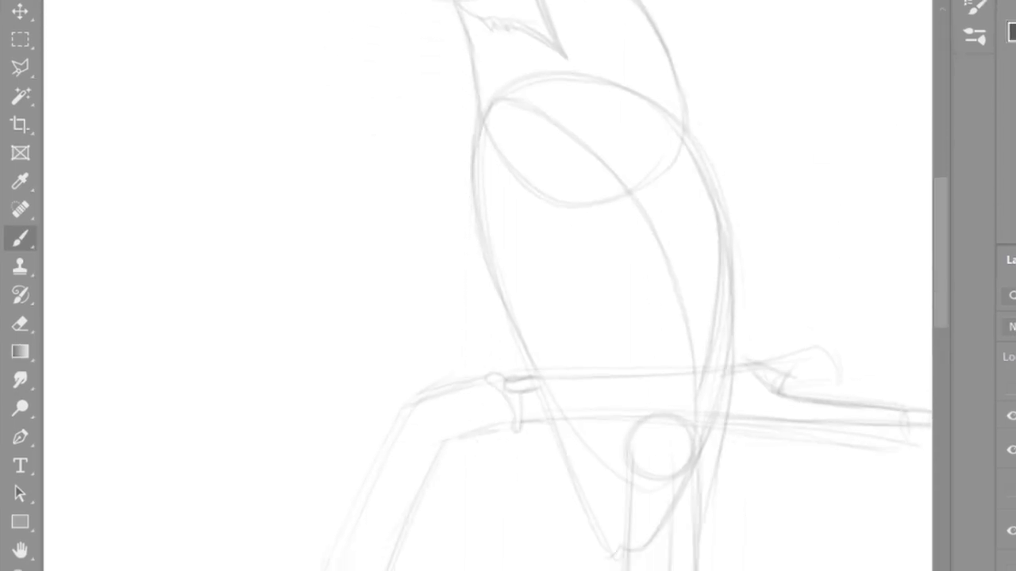
mouse_move(490, 111)
left_mouse_down()
mouse_move(612, 548)
mouse_move(634, 542)
mouse_move(680, 432)
left_mouse_up()
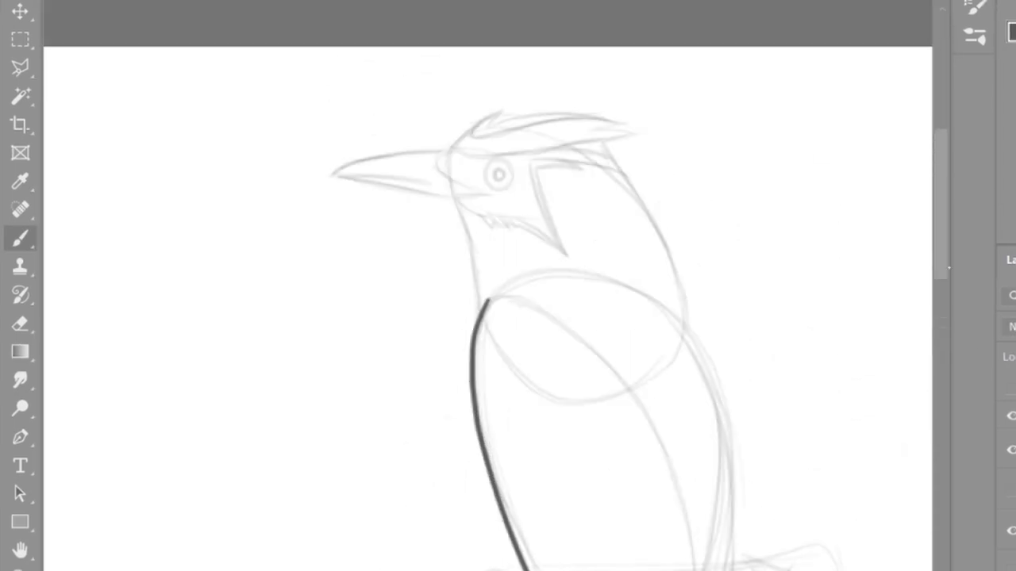
left_click_drag(587, 154, 698, 389)
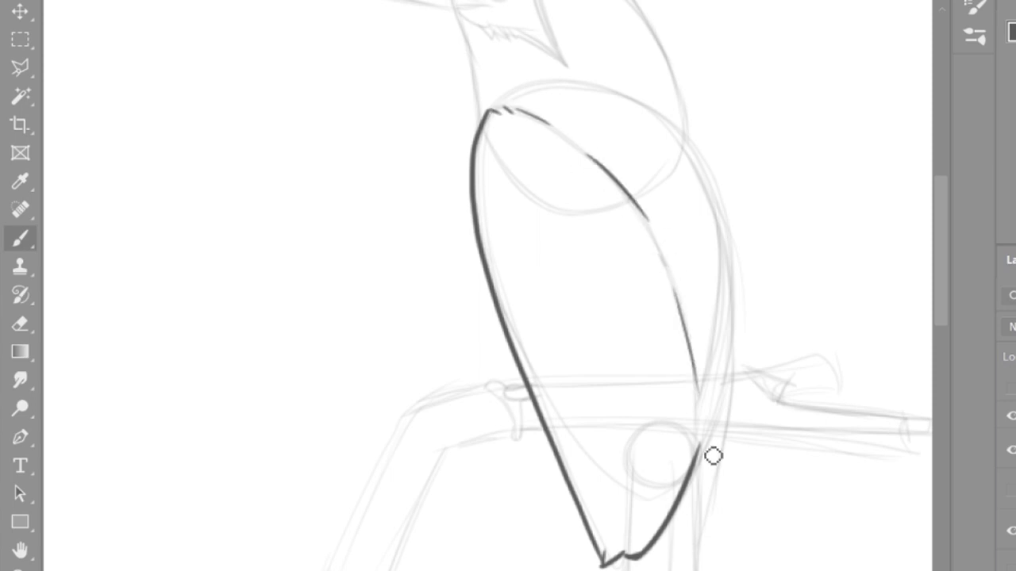
left_click_drag(484, 188, 519, 286)
left_click_drag(530, 289, 619, 371)
left_click_drag(641, 375, 686, 424)
scroll(805, 134, "up", 3)
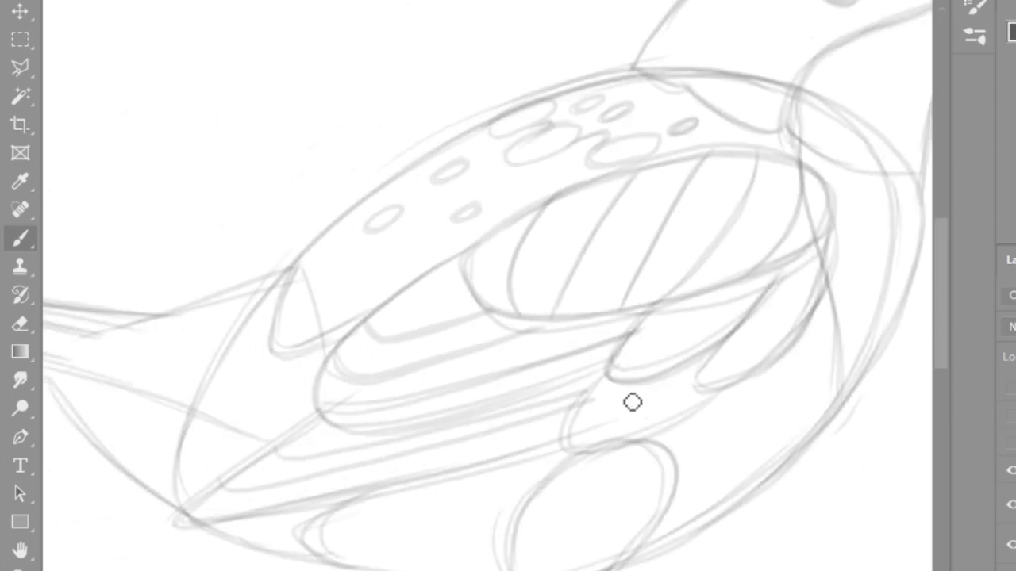
- Ink the large wing ellipse, three feather shapes below it, and their inner lines
left_click_drag(698, 375, 722, 395)
left_click_drag(841, 222, 888, 219)
left_click_drag(791, 263, 728, 379)
left_click_drag(655, 325, 730, 318)
mouse_move(754, 256)
left_mouse_down()
mouse_move(641, 385)
mouse_move(718, 349)
mouse_move(754, 302)
left_mouse_up()
mouse_move(572, 441)
left_mouse_down()
mouse_move(714, 389)
mouse_move(843, 229)
left_mouse_up()
mouse_move(532, 205)
left_mouse_down()
mouse_move(520, 314)
mouse_move(644, 169)
left_mouse_up()
left_click_drag(740, 282, 811, 159)
mouse_move(698, 163)
left_mouse_down()
mouse_move(628, 313)
mouse_move(768, 162)
mouse_move(646, 311)
mouse_move(761, 161)
left_mouse_up()
key("ctrl+z")
key("ctrl+z")
- Ink the upper and lower wing-tip lines with feather strokes inside the tip
left_click_drag(486, 239, 597, 385)
key("ctrl+z")
key("ctrl+z")
left_click_drag(171, 530, 567, 446)
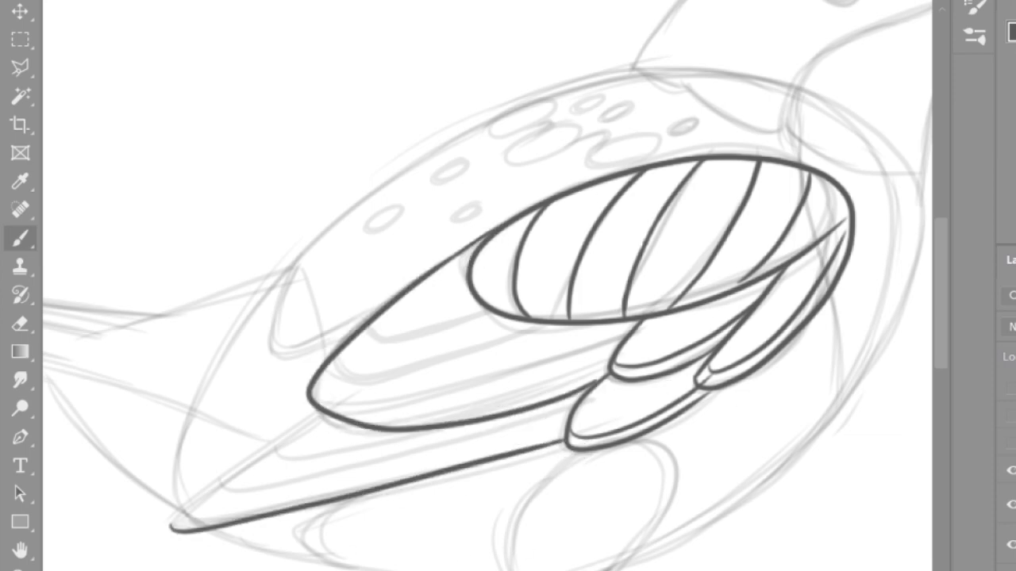
left_click_drag(182, 530, 322, 406)
mouse_move(568, 419)
left_mouse_down()
mouse_move(226, 484)
mouse_move(574, 404)
left_mouse_up()
key("ctrl+z")
left_click_drag(271, 442, 565, 412)
key("ctrl+z")
- Add feather strokes across the wing's left lobe and darken and join the wing edges
mouse_move(600, 366)
left_mouse_down()
mouse_move(373, 422)
mouse_move(317, 402)
left_mouse_up()
left_click_drag(311, 397, 620, 341)
left_click_drag(329, 381, 597, 337)
left_click_drag(371, 333, 488, 309)
left_click_drag(425, 279, 466, 284)
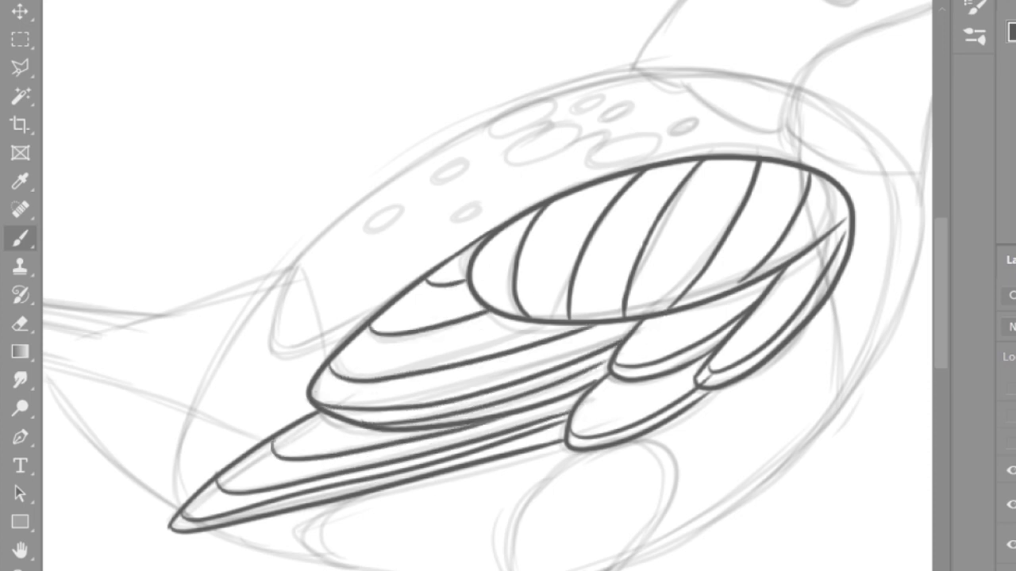
left_click_drag(176, 520, 354, 403)
left_click_drag(619, 379, 591, 381)
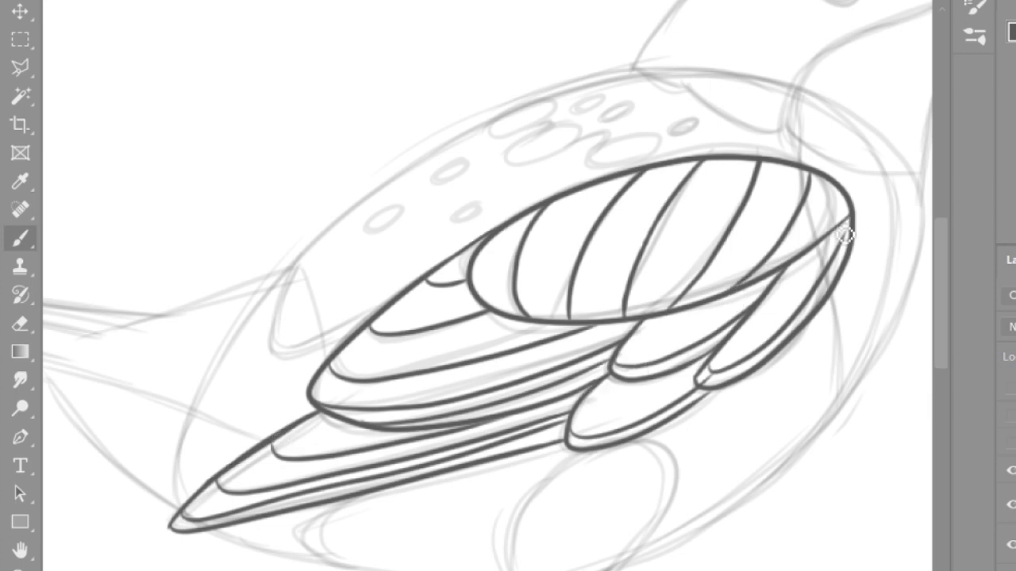
left_click_drag(865, 231, 848, 215)
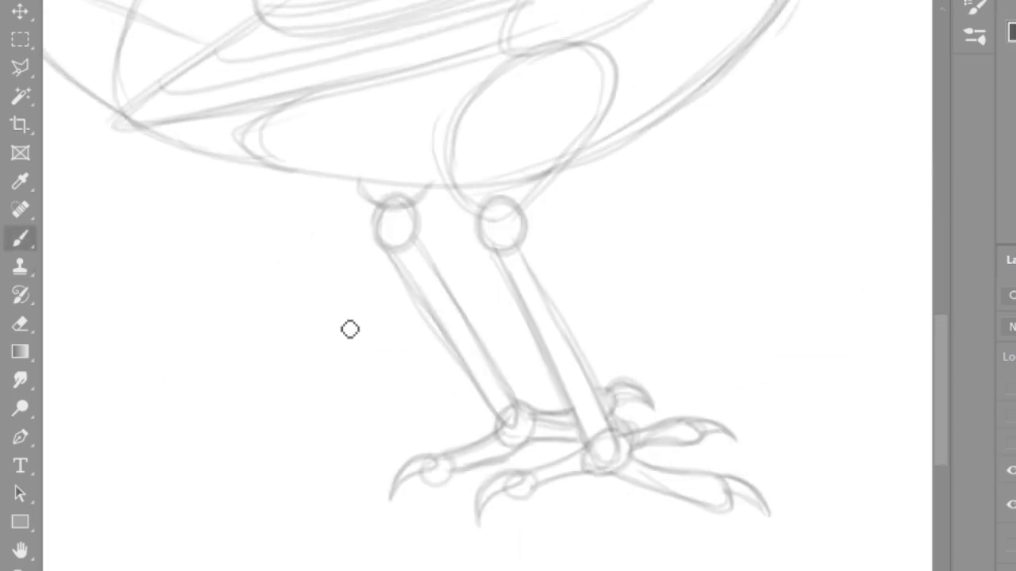
- Ink the lower-left toes with claws and the right front toes with segment ticks
mouse_move(516, 475)
left_mouse_down()
mouse_move(485, 526)
mouse_move(519, 483)
mouse_move(587, 450)
mouse_move(603, 476)
left_mouse_up()
mouse_move(514, 435)
left_mouse_down()
mouse_move(444, 461)
mouse_move(401, 503)
mouse_move(444, 475)
left_mouse_up()
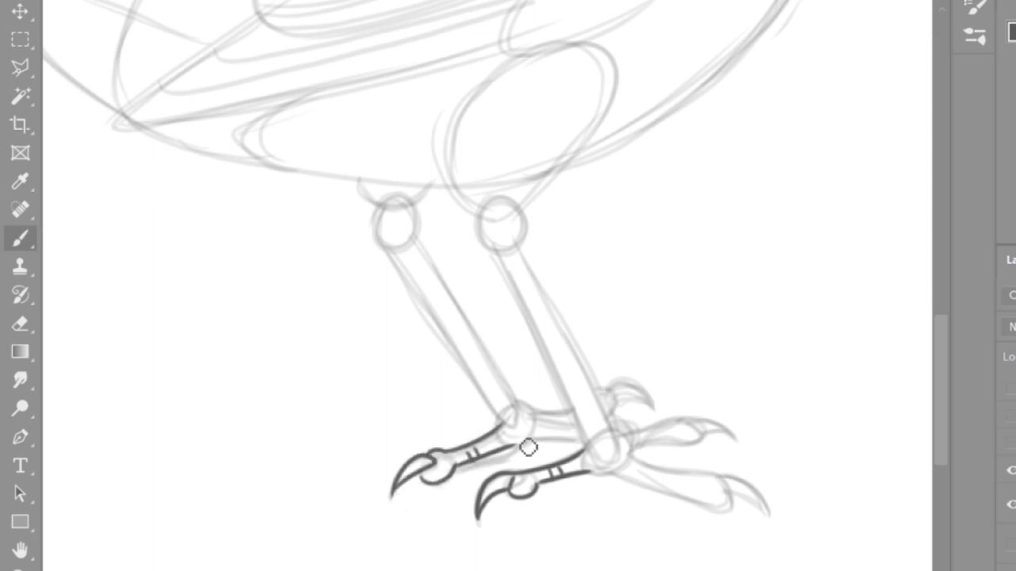
mouse_move(617, 444)
left_mouse_down()
mouse_move(698, 428)
mouse_move(635, 451)
mouse_move(729, 502)
mouse_move(591, 474)
mouse_move(652, 482)
left_mouse_up()
left_click_drag(660, 475, 661, 484)
left_click_drag(645, 431, 646, 440)
left_click_drag(654, 429, 656, 438)
left_click_drag(719, 480, 769, 517)
left_click_drag(701, 421, 733, 435)
- Ink the three back toes and the claw at their tip
left_click_drag(515, 446, 587, 438)
left_click_drag(508, 414, 623, 401)
left_click_drag(528, 429, 658, 421)
left_click_drag(608, 395, 656, 402)
left_click_drag(563, 413, 570, 428)
- Hide the inked-feet layer and ink the leg's outlines and top joint with a spiral
left_click(1011, 544)
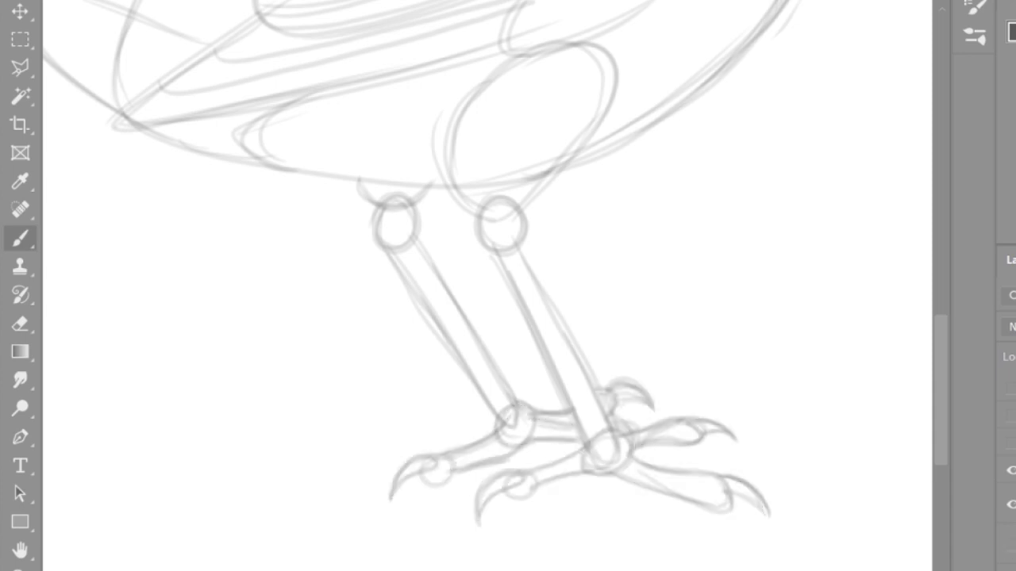
left_click_drag(496, 214, 625, 459)
left_click_drag(496, 250, 605, 462)
left_click_drag(507, 268, 526, 264)
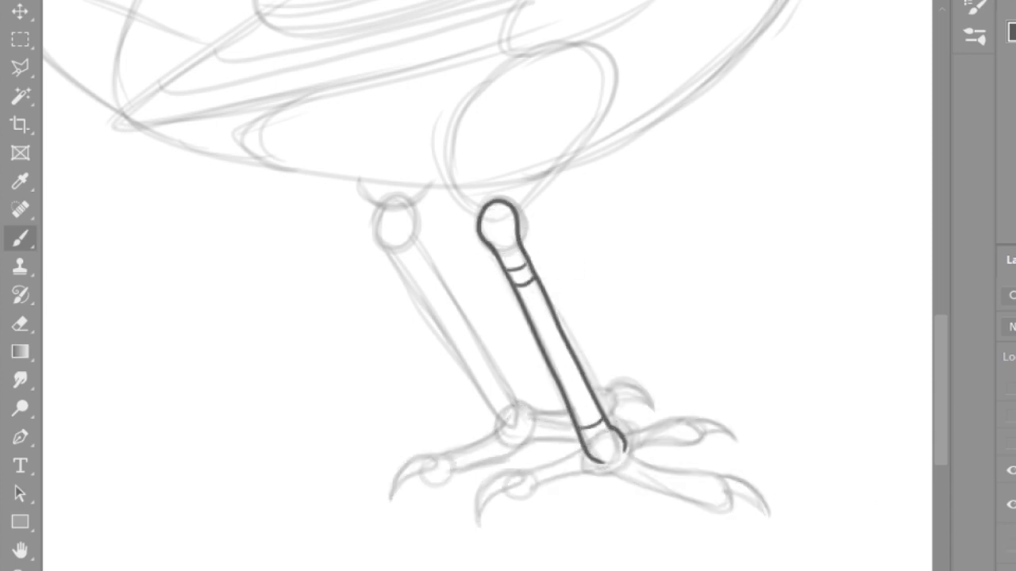
left_click_drag(493, 223, 507, 229)
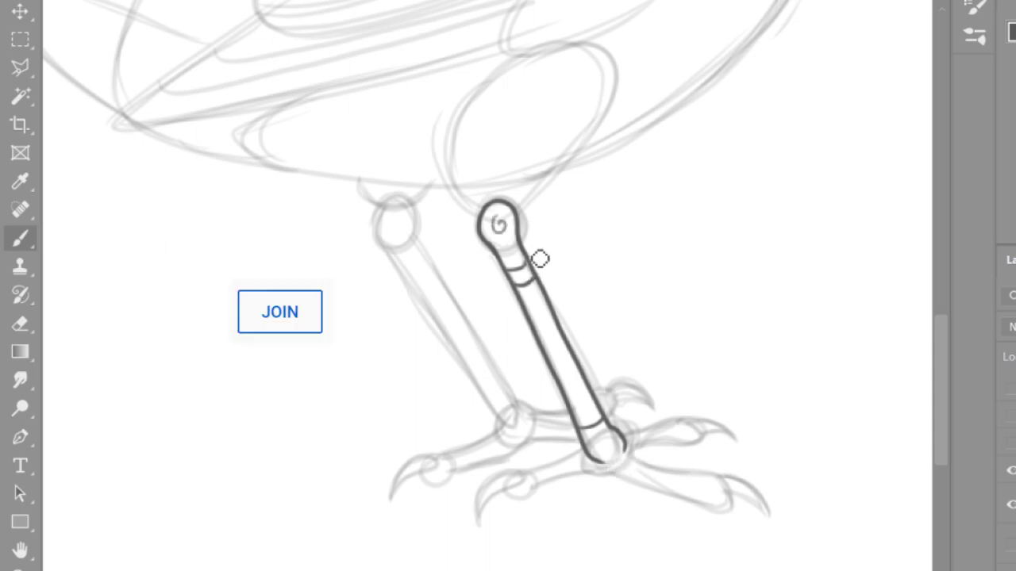
left_click_drag(622, 454, 617, 445)
scroll(732, 309, "up", 3)
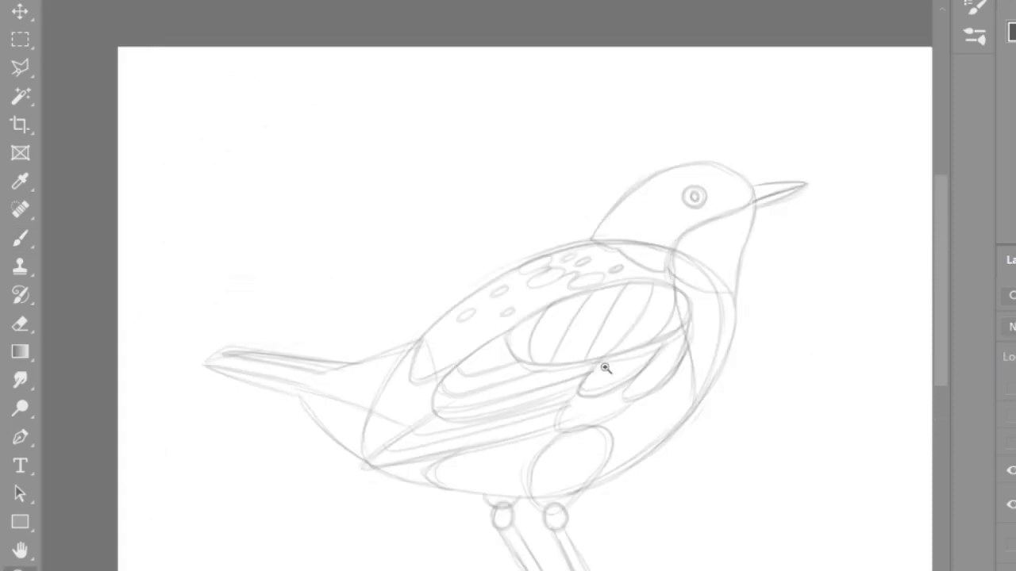
- Zoom in on the songbird's head and ink the head top, throat and back of the neck
left_click_drag(605, 367, 800, 227)
left_click(21, 238)
left_click_drag(379, 306, 646, 149)
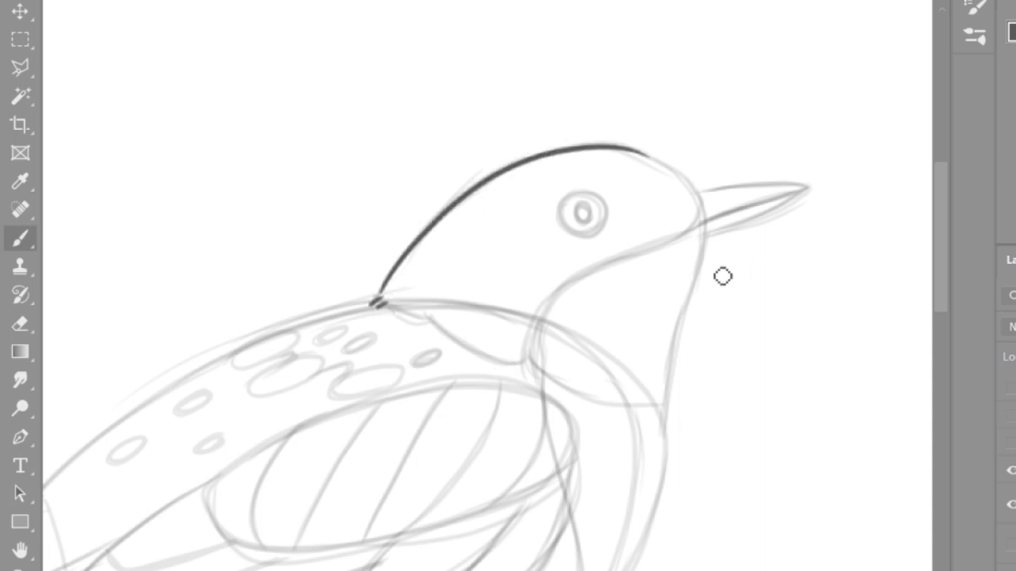
left_click_drag(704, 230, 665, 404)
mouse_move(698, 198)
left_mouse_down()
mouse_move(635, 147)
mouse_move(675, 239)
mouse_move(530, 367)
left_mouse_up()
- Ink the upper beak edge, the neck and chest lines, and the eye ring
mouse_move(690, 230)
left_mouse_down()
mouse_move(805, 189)
mouse_move(700, 190)
left_mouse_up()
key("ctrl+z")
mouse_move(707, 232)
left_mouse_down()
mouse_move(809, 188)
mouse_move(698, 190)
left_mouse_up()
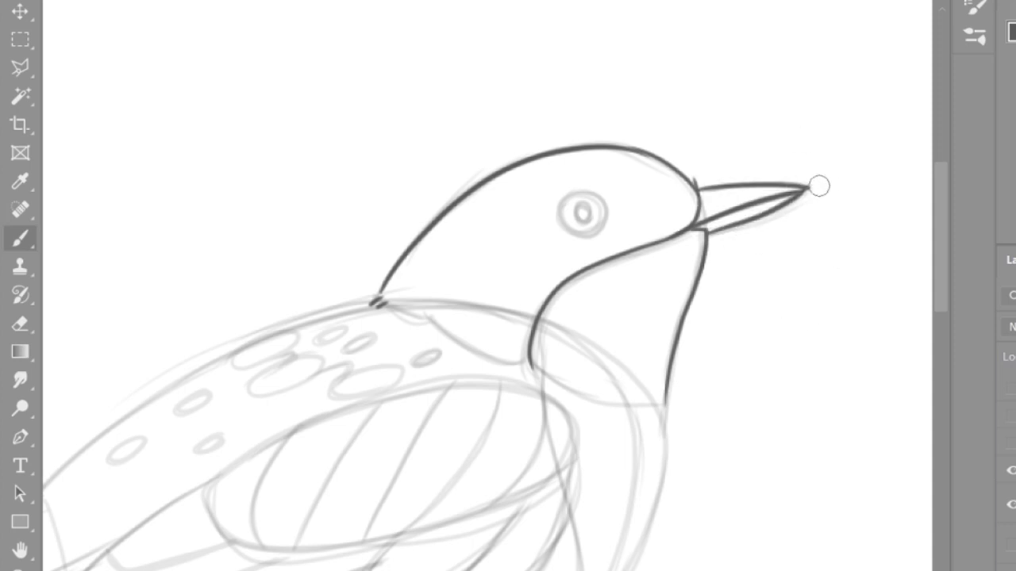
left_click_drag(387, 309, 641, 400)
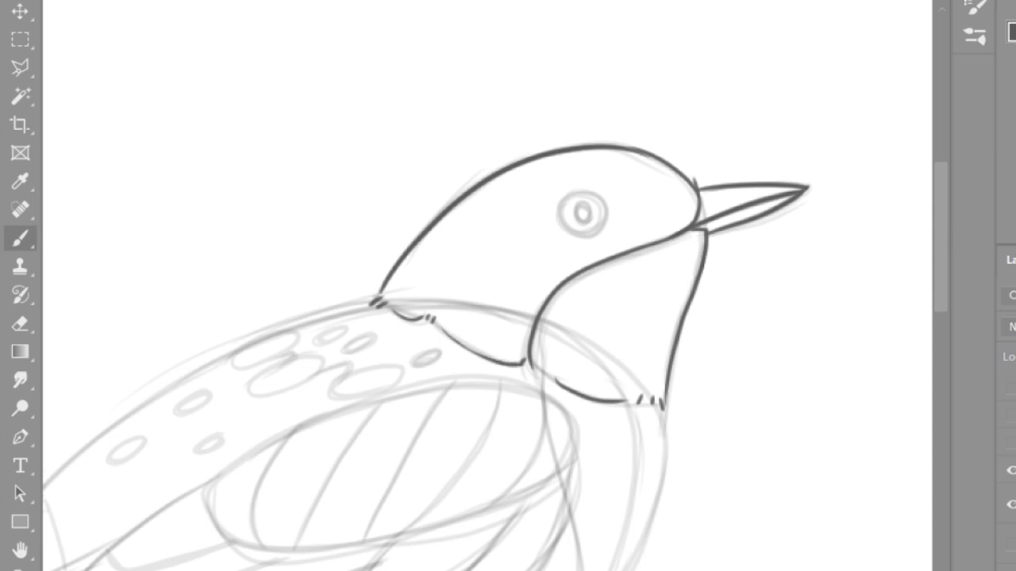
mouse_move(592, 194)
left_mouse_down()
mouse_move(585, 236)
mouse_move(577, 199)
mouse_move(584, 236)
mouse_move(567, 235)
mouse_move(608, 208)
mouse_move(568, 224)
left_mouse_up()
key("ctrl+z")
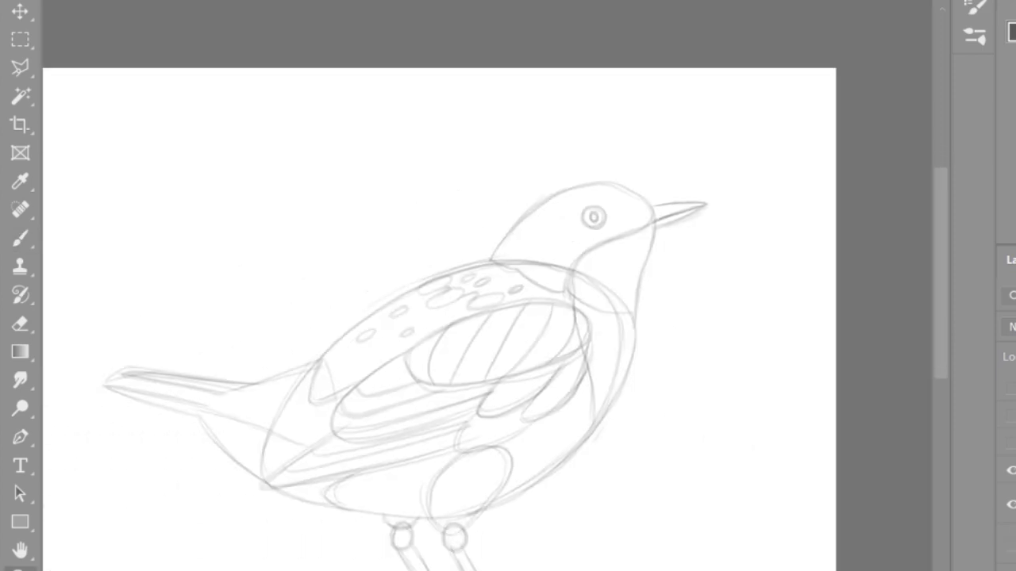
- Ink the songbird's thigh outline and jagged lower edge, then delete those strokes
left_click_drag(470, 513, 516, 456)
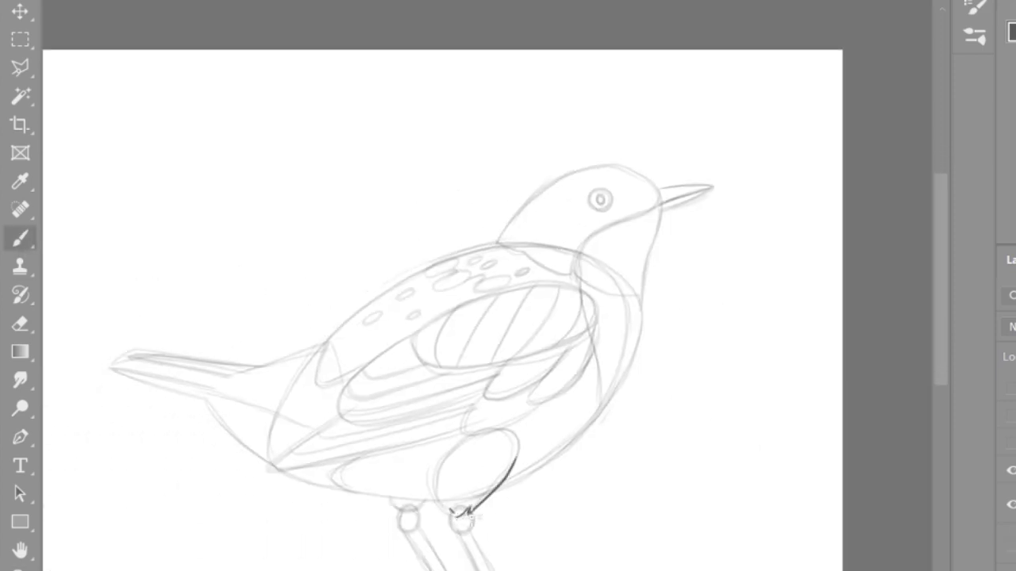
left_click_drag(438, 483, 456, 512)
key("Delete")
- Ink the line along the songbird's back and the belly, undoing stray strokes
left_click_drag(279, 403, 527, 244)
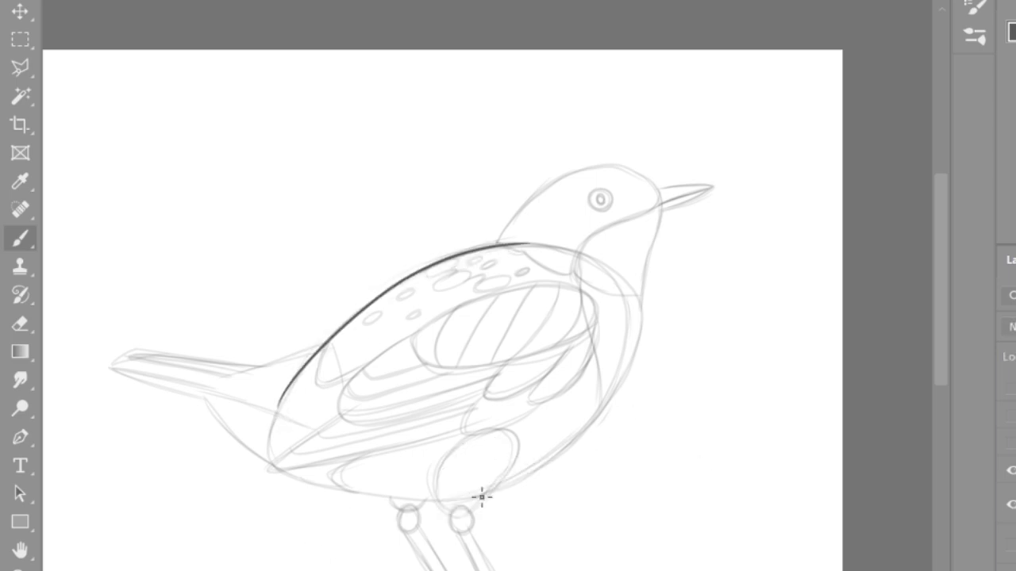
mouse_move(472, 504)
left_mouse_down()
mouse_move(616, 399)
mouse_move(633, 301)
left_mouse_up()
left_click_drag(516, 243, 615, 269)
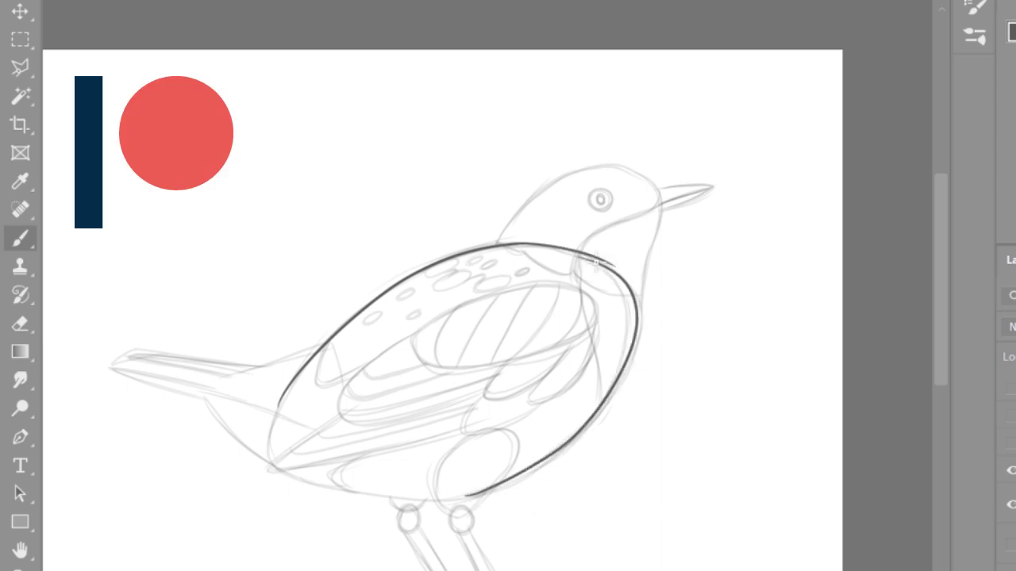
key("ctrl+z")
left_click_drag(576, 249, 628, 291)
mouse_move(481, 495)
left_mouse_down()
mouse_move(337, 485)
mouse_move(242, 446)
left_mouse_up()
key("ctrl+z")
mouse_move(345, 488)
left_mouse_down()
mouse_move(243, 445)
mouse_move(295, 381)
left_mouse_up()
key("ctrl+z")
- Ink the spots on the back, a line down the chest, and the wing line
mouse_move(474, 277)
left_mouse_down()
mouse_move(471, 288)
mouse_move(480, 259)
left_mouse_up()
left_click_drag(486, 262, 528, 269)
mouse_move(394, 296)
left_mouse_down()
mouse_move(419, 315)
mouse_move(379, 317)
left_mouse_up()
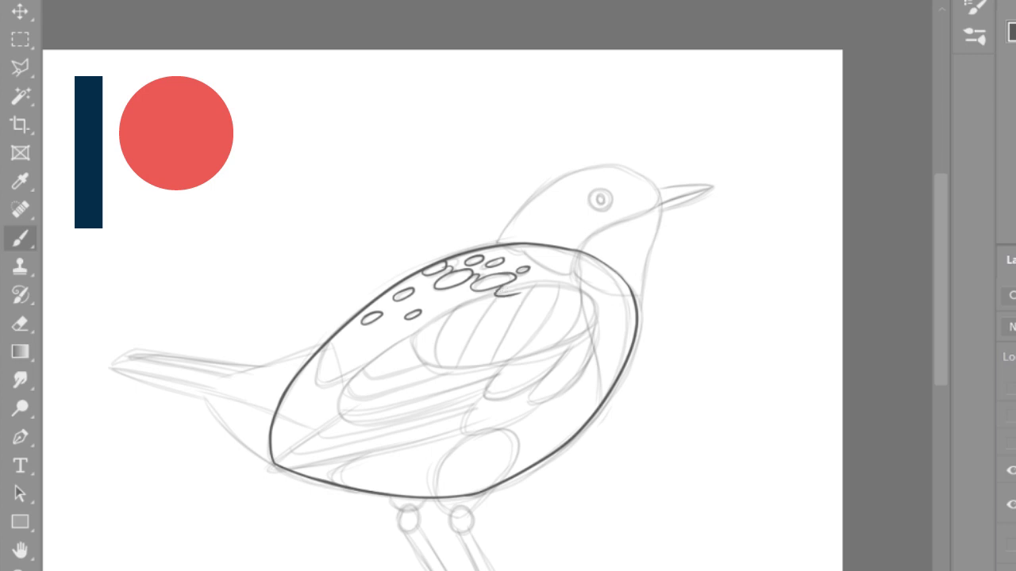
left_click_drag(575, 274, 601, 416)
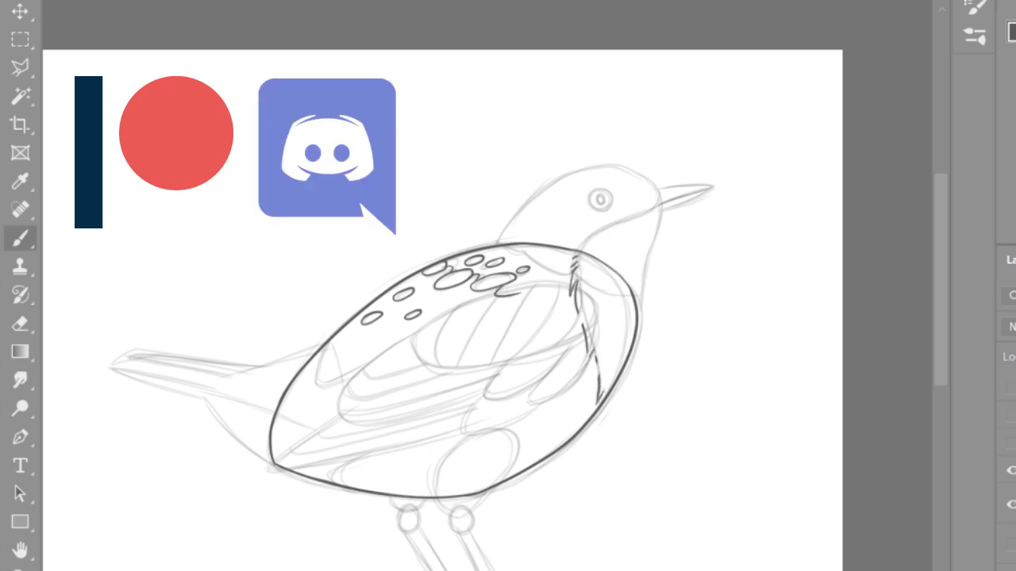
mouse_move(283, 425)
left_mouse_down()
mouse_move(324, 424)
mouse_move(538, 356)
mouse_move(582, 325)
left_mouse_up()
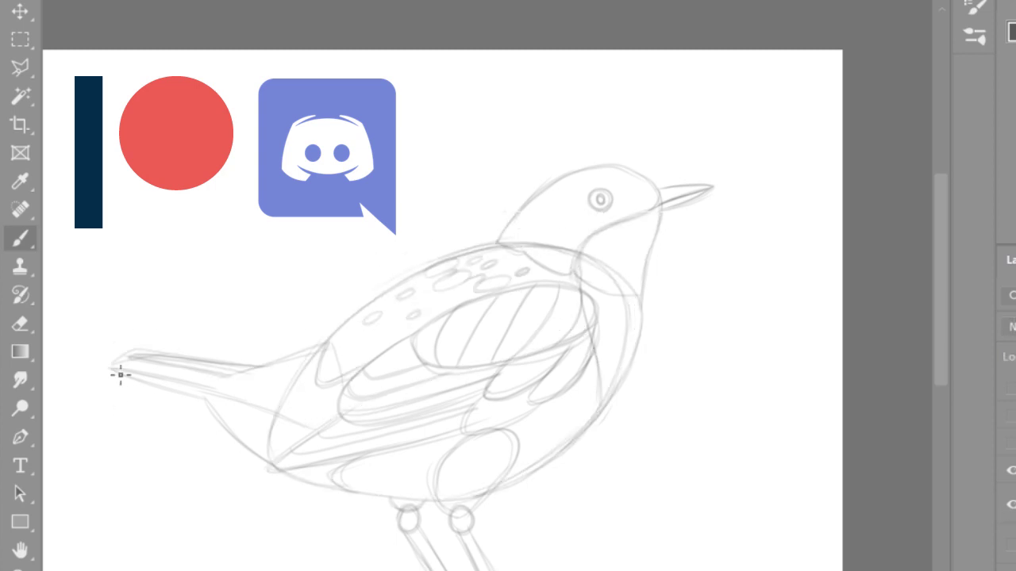
- Ink the tail's upper and lower edges with hatch marks and an underside line
left_click_drag(164, 382, 313, 424)
mouse_move(115, 368)
left_mouse_down()
mouse_move(255, 367)
mouse_move(332, 345)
left_mouse_up()
left_click_drag(242, 389, 270, 403)
left_click_drag(204, 393, 284, 475)
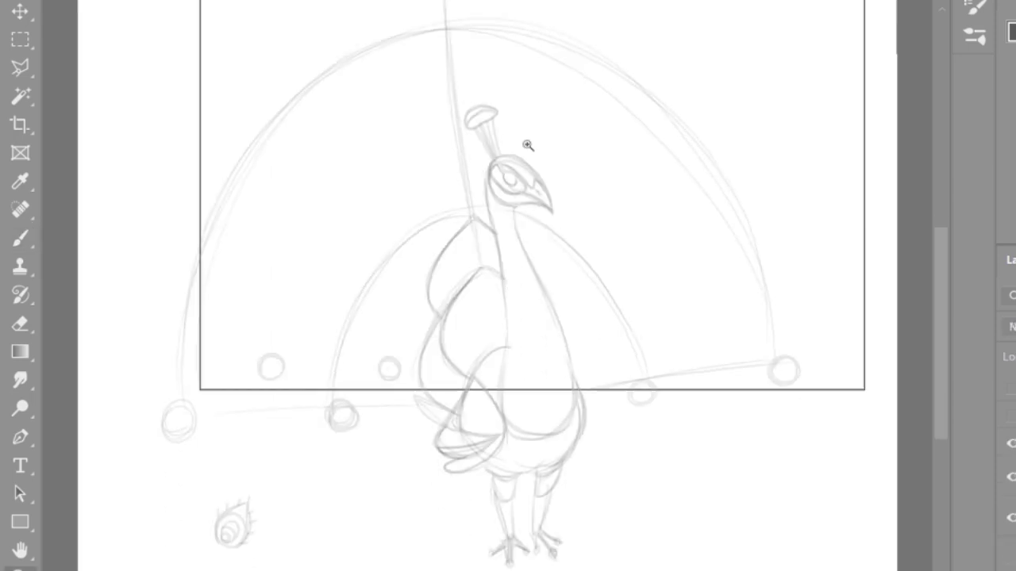
- Zoom into the peacock's crest and ink its outline with crosshatching inside
left_click(527, 146)
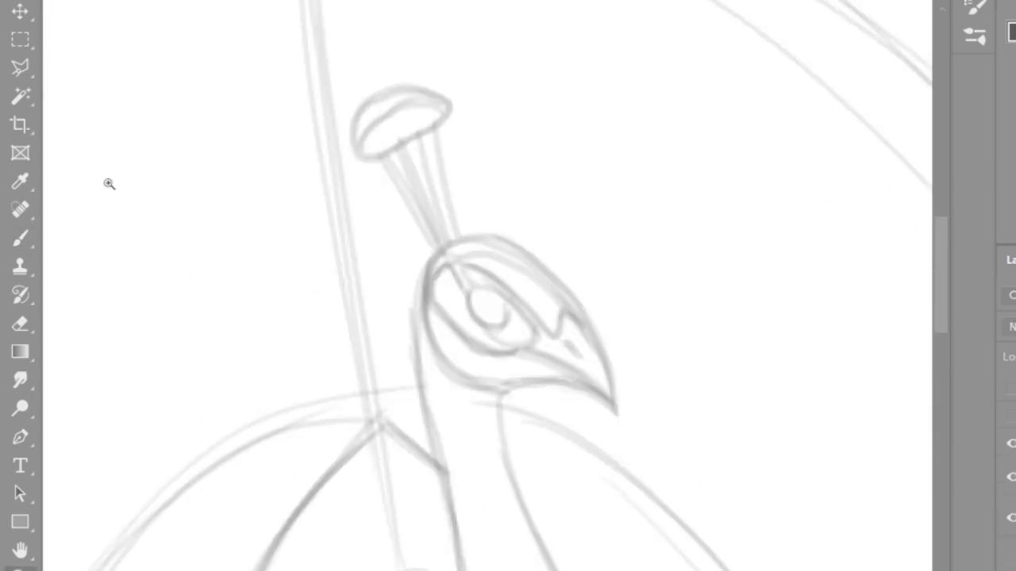
key("b")
mouse_move(357, 155)
left_mouse_down()
mouse_move(453, 107)
mouse_move(448, 115)
left_mouse_up()
left_click_drag(393, 97, 373, 135)
left_click_drag(405, 84, 399, 106)
left_click_drag(419, 86, 431, 99)
left_click_drag(423, 104, 435, 117)
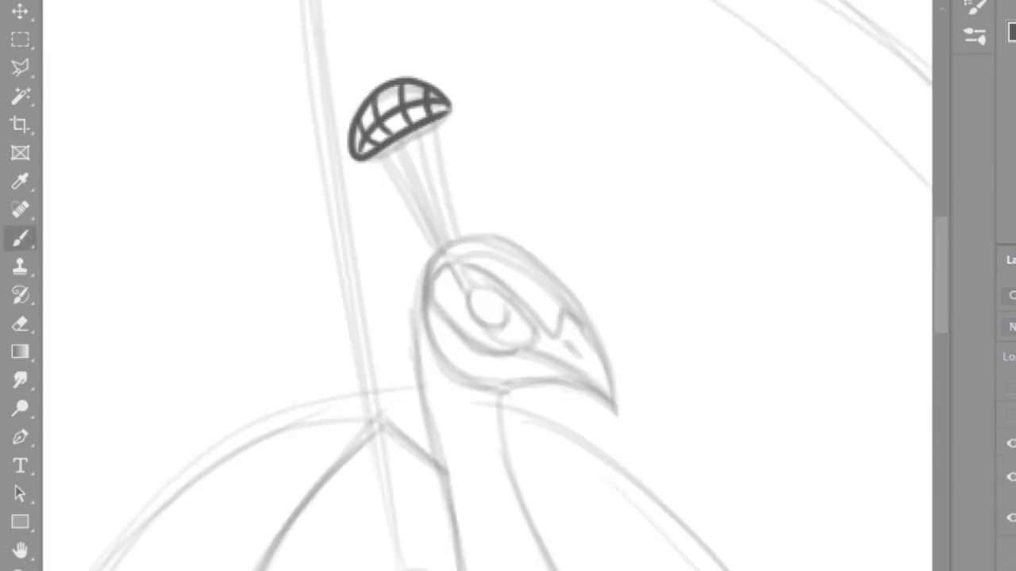
- Ink the peacock's head, beak, eye circle, pupil and marks around the eye
mouse_move(429, 258)
left_mouse_down()
mouse_move(433, 349)
mouse_move(576, 297)
mouse_move(421, 268)
left_mouse_up()
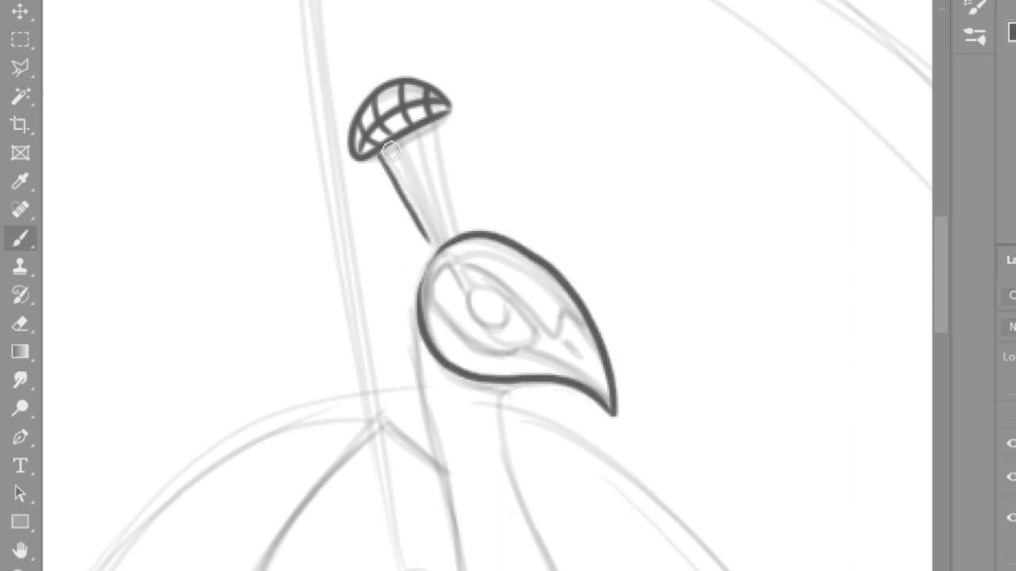
mouse_move(476, 291)
left_mouse_down()
mouse_move(503, 301)
mouse_move(468, 263)
mouse_move(559, 315)
mouse_move(580, 355)
left_mouse_up()
left_click_drag(427, 291, 526, 359)
left_click_drag(433, 266, 482, 331)
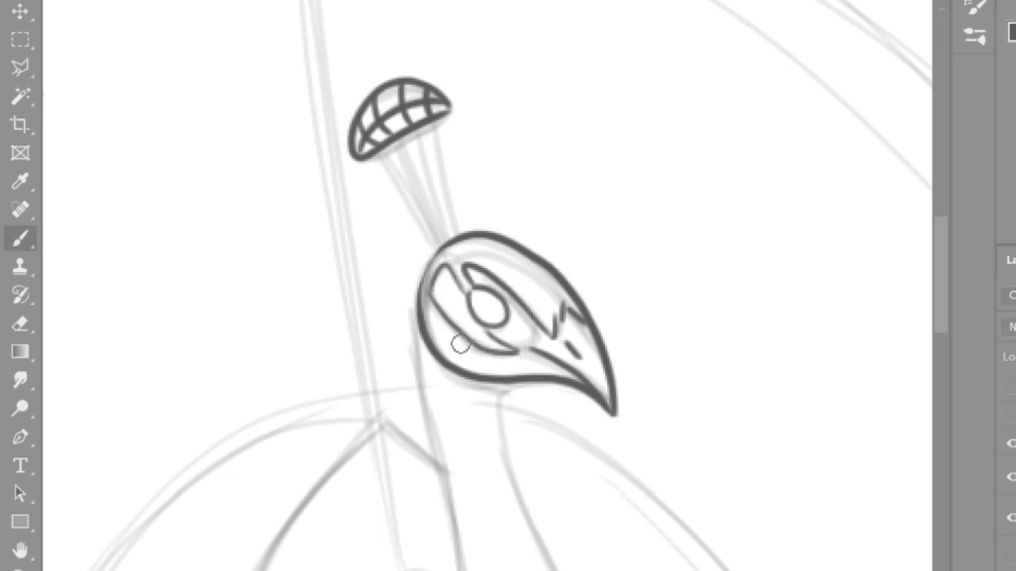
mouse_move(476, 294)
left_mouse_down()
mouse_move(530, 349)
mouse_move(532, 325)
left_mouse_up()
- Ink the stalk lines joining the peacock's crest to its head
mouse_move(379, 156)
left_mouse_down()
mouse_move(435, 243)
mouse_move(449, 238)
left_mouse_up()
mouse_move(432, 140)
left_mouse_down()
mouse_move(461, 237)
mouse_move(463, 224)
left_mouse_up()
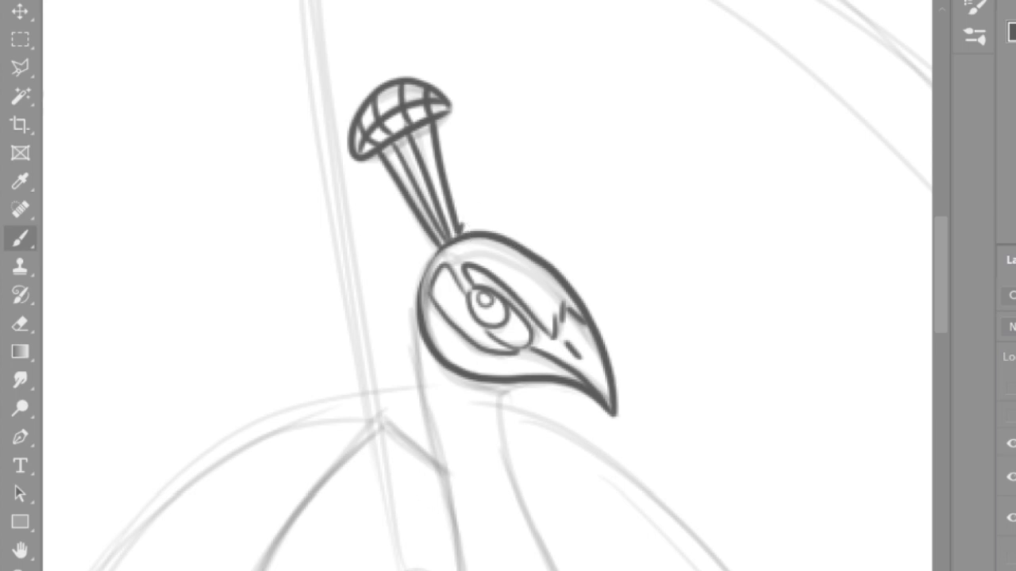
scroll(801, 381, "down", 2)
scroll(770, 370, "down", 5)
scroll(655, 357, "down", 1)
scroll(656, 359, "up", 1)
scroll(655, 359, "up", 1)
- Ink both neck outlines, extend them downward, and add feather strokes at the base
key("b")
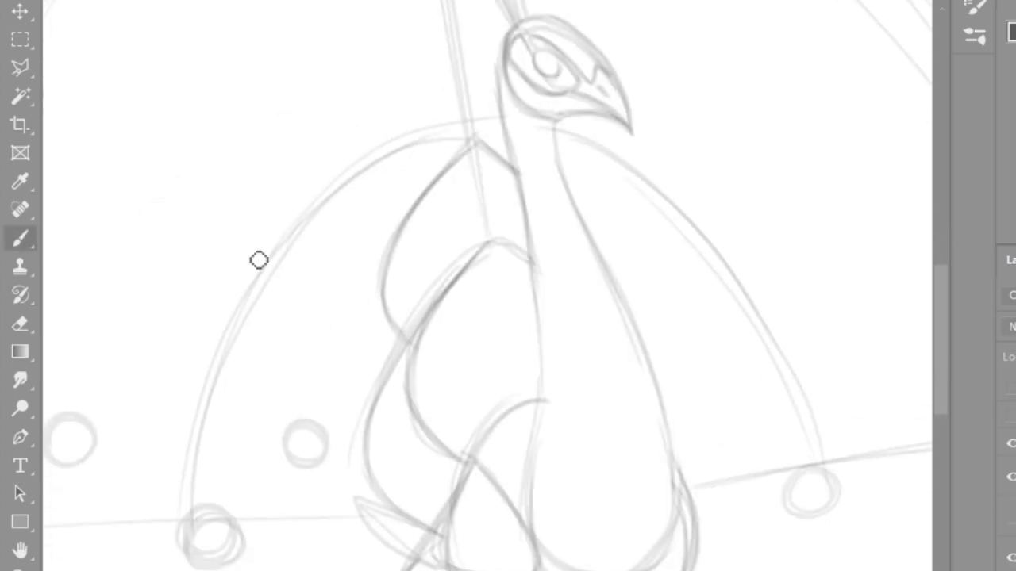
mouse_move(510, 27)
left_mouse_down()
mouse_move(503, 75)
mouse_move(550, 407)
left_mouse_up()
left_click_drag(562, 109, 673, 503)
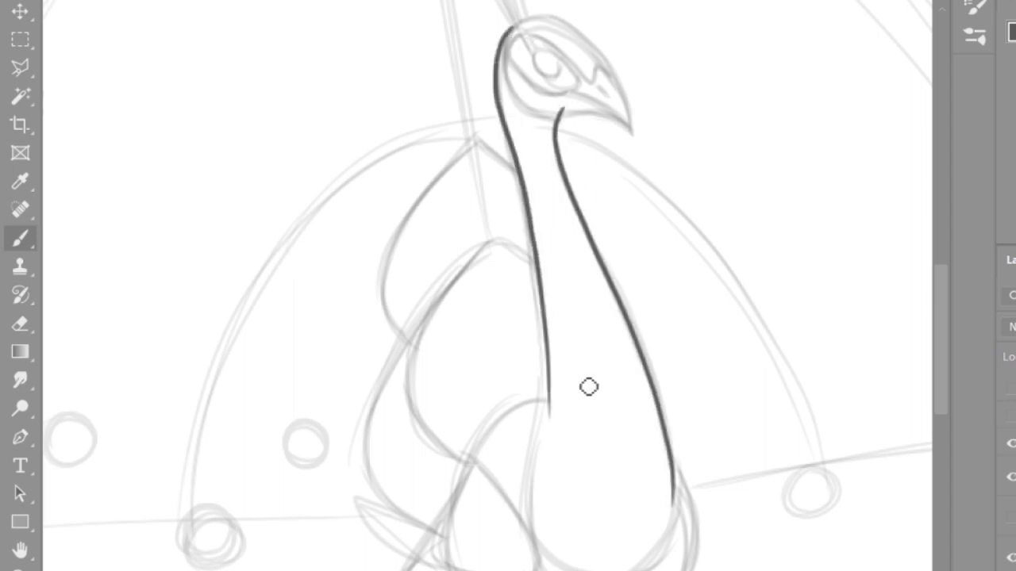
left_click_drag(545, 447, 530, 522)
left_click_drag(667, 545, 674, 505)
mouse_move(546, 555)
left_mouse_down()
mouse_move(561, 568)
mouse_move(616, 570)
left_mouse_up()
left_click_drag(635, 557, 652, 565)
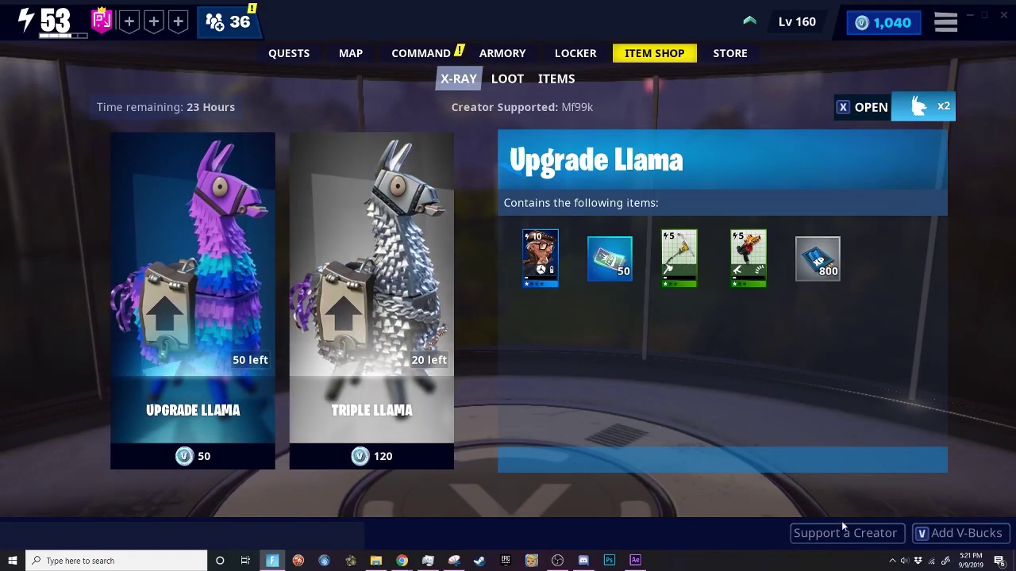
- Confirm support for a creator, start Battle Royale from mode selection, then switch to the Epic launcher
left_click(843, 535)
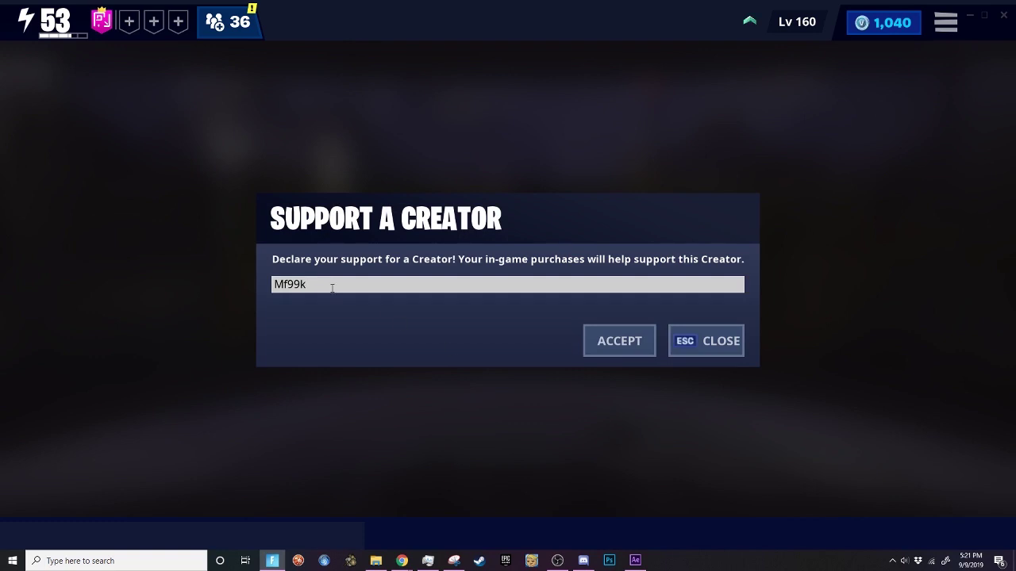
left_click(619, 341)
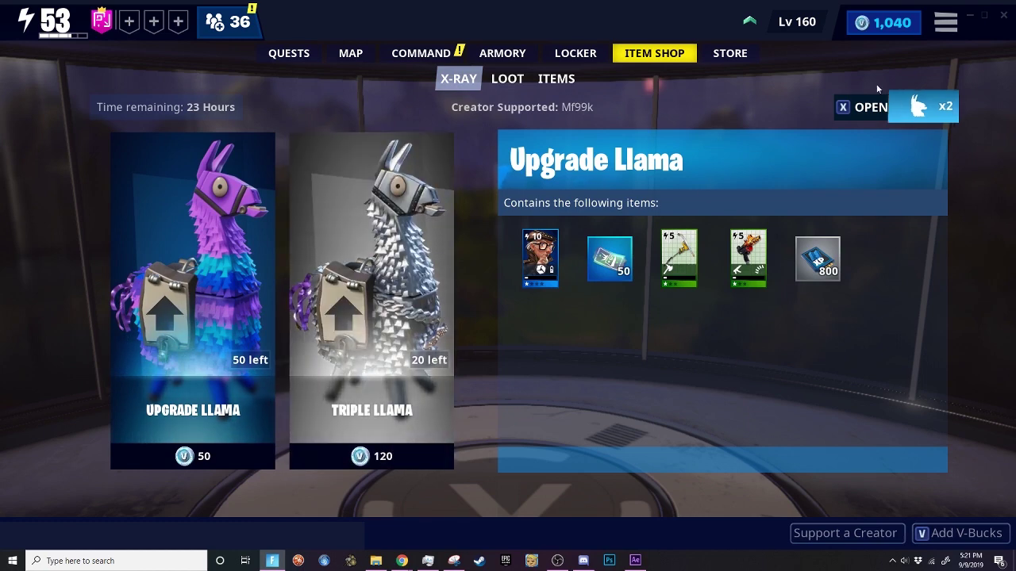
left_click(945, 23)
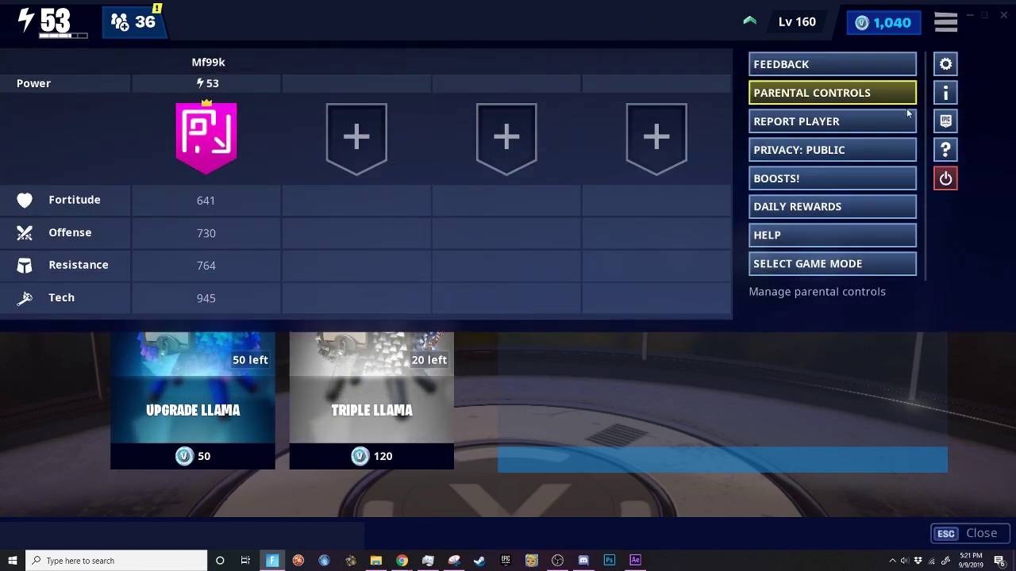
left_click(826, 265)
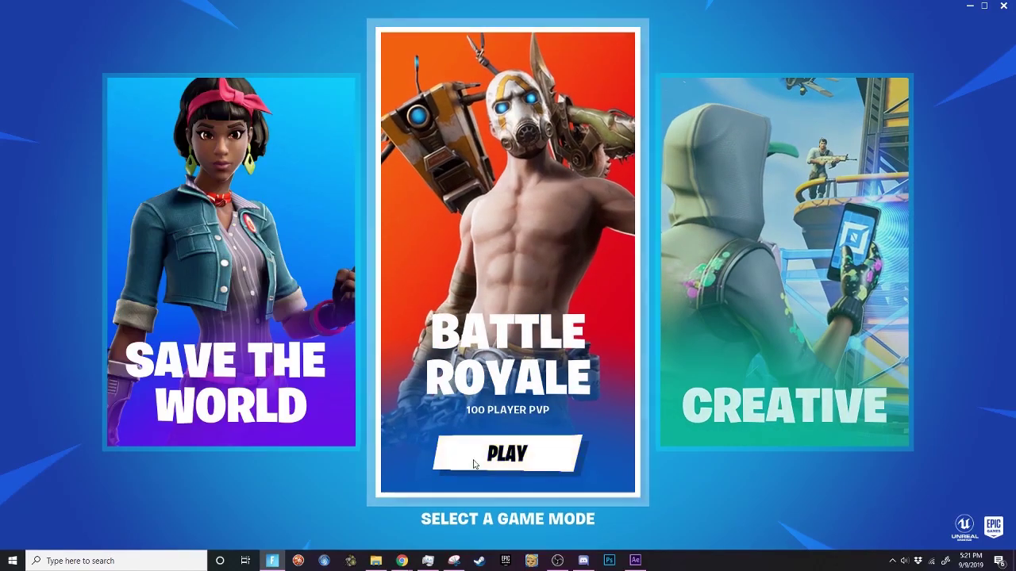
left_click(473, 463)
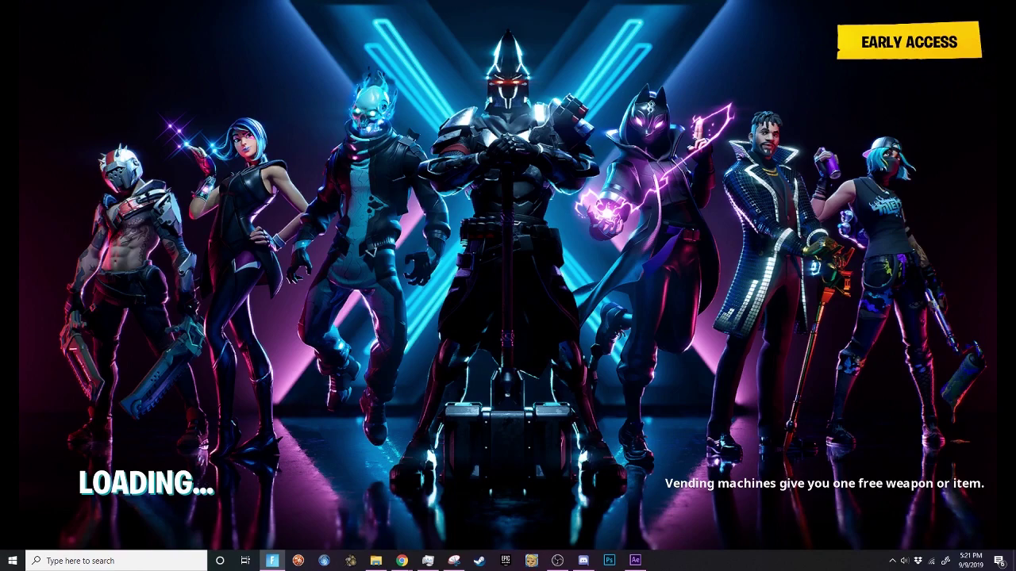
key("alt+Tab")
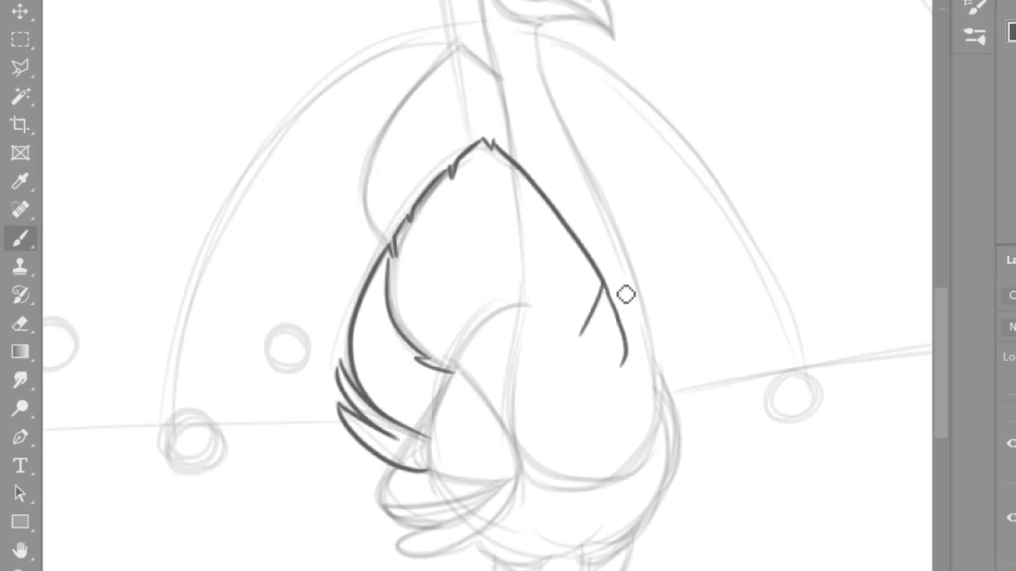
- Trace the peacock's chest outline with zigzag fur strokes along its right and lower edges
left_click_drag(603, 286, 417, 361)
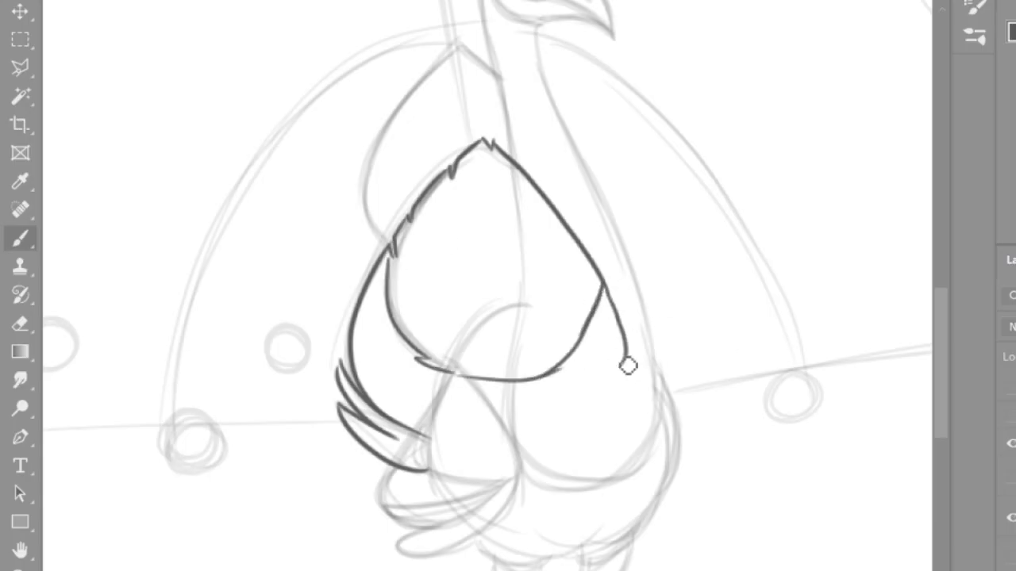
left_click_drag(425, 480, 603, 436)
left_click_drag(639, 349, 611, 396)
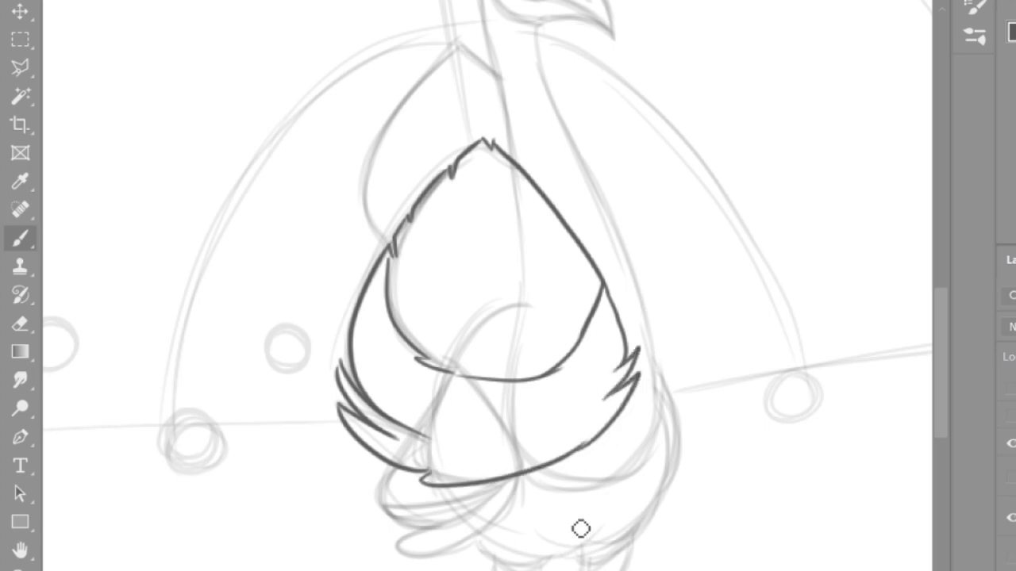